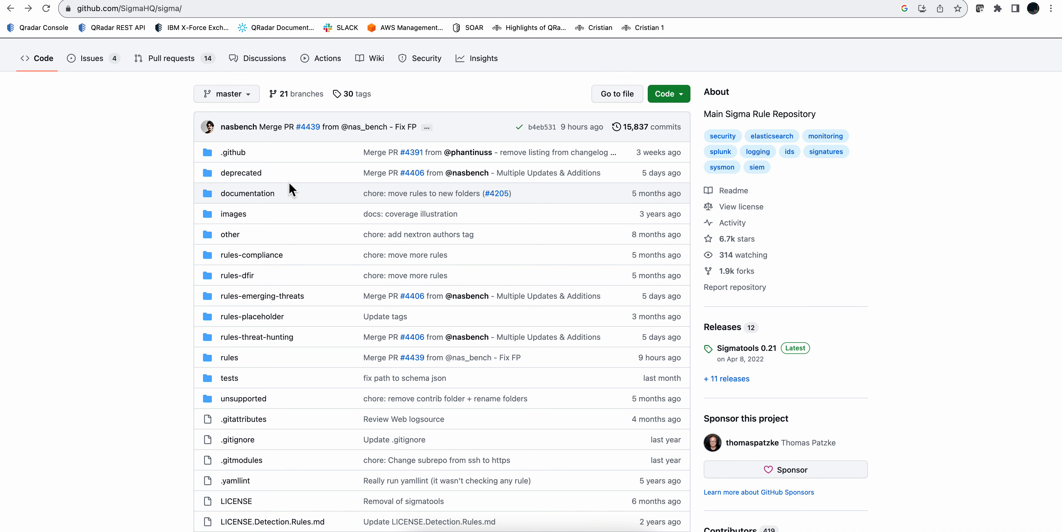
# Switch to the IBM QRadar console and open the YARA & SIGMA Rule Manager
pyautogui.click(126, 1)
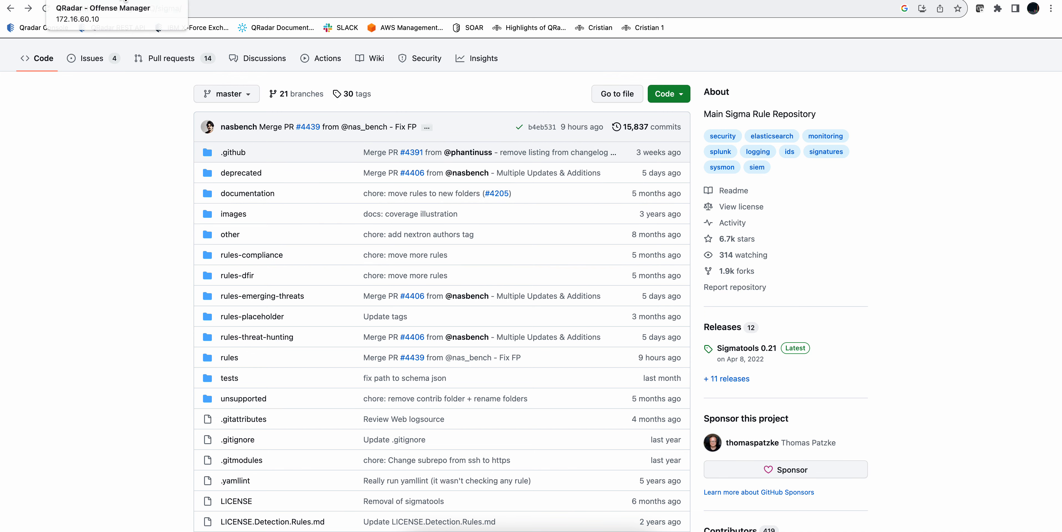
pyautogui.click(13, 61)
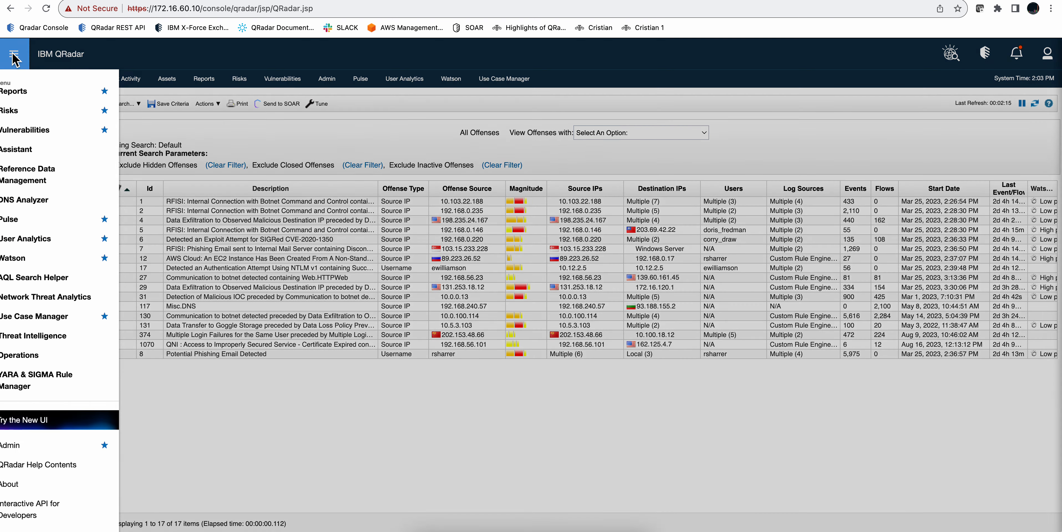
pyautogui.click(50, 378)
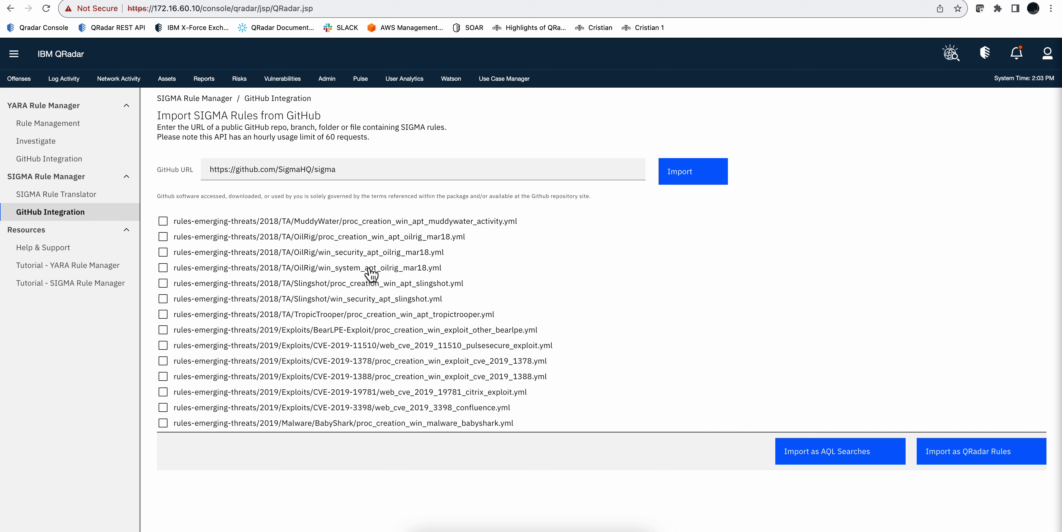
# Browse the SIGMA rule files listed from the GitHub repository and search the page for "remote"
pyautogui.scroll(-15, 372, 256)
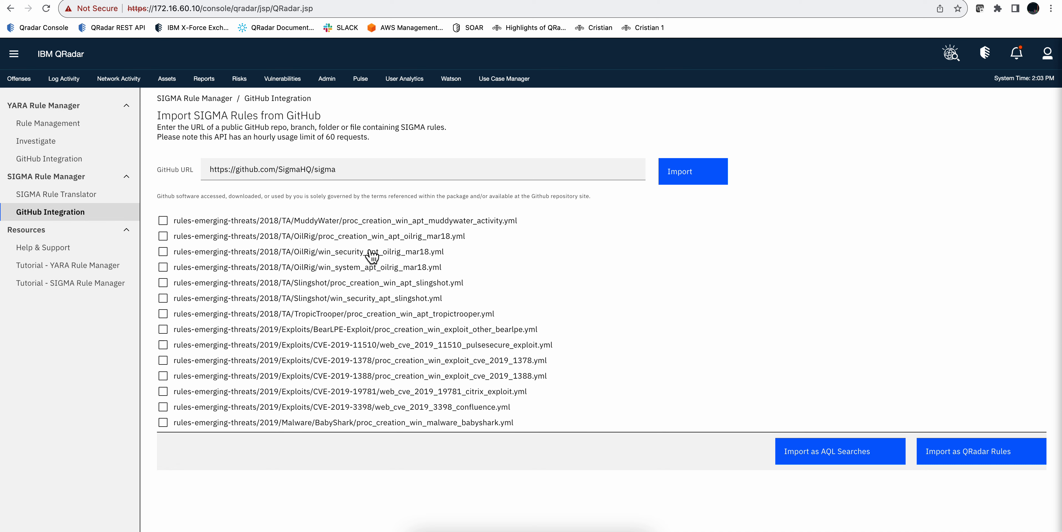
pyautogui.scroll(-15, 372, 256)
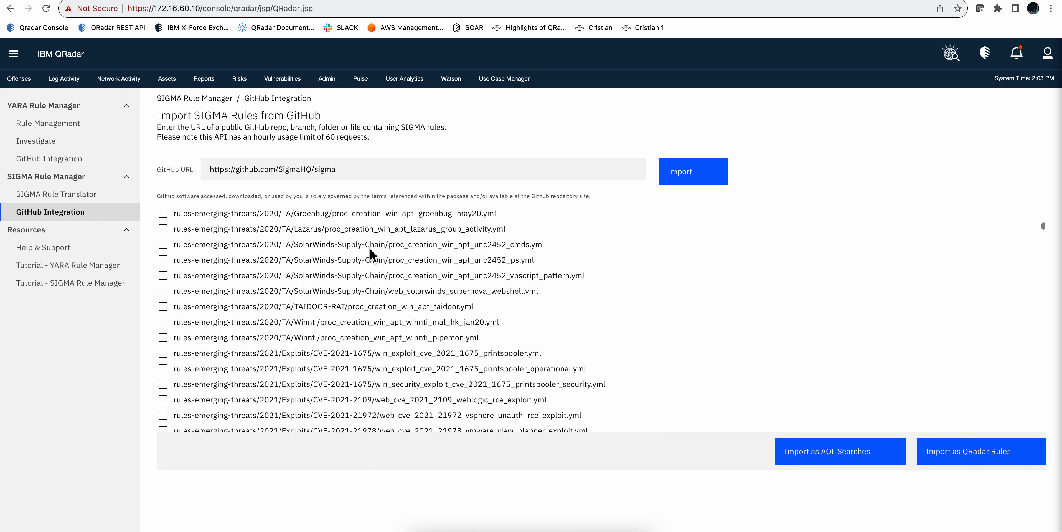
pyautogui.scroll(10, 372, 256)
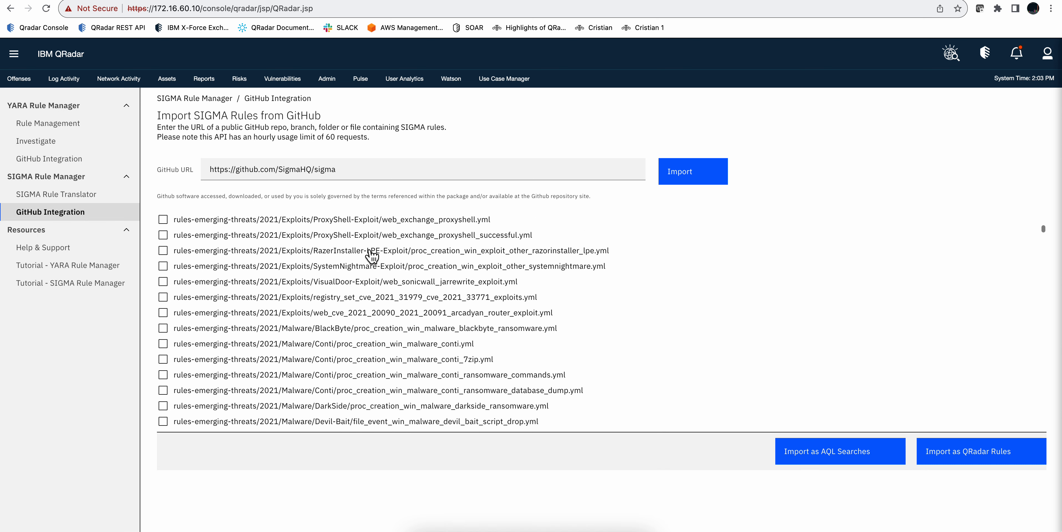
pyautogui.scroll(10, 372, 256)
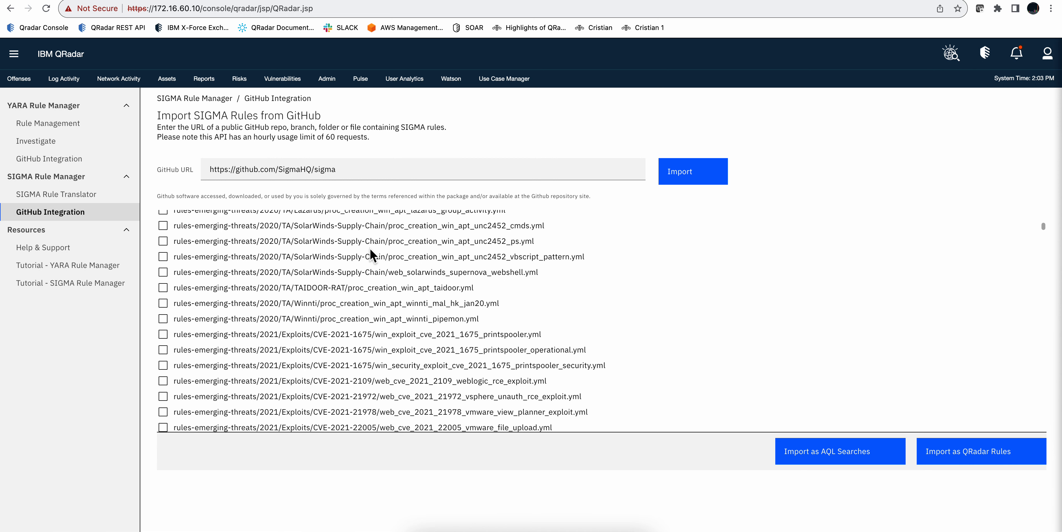
pyautogui.press('super+f')
pyautogui.write('remote')
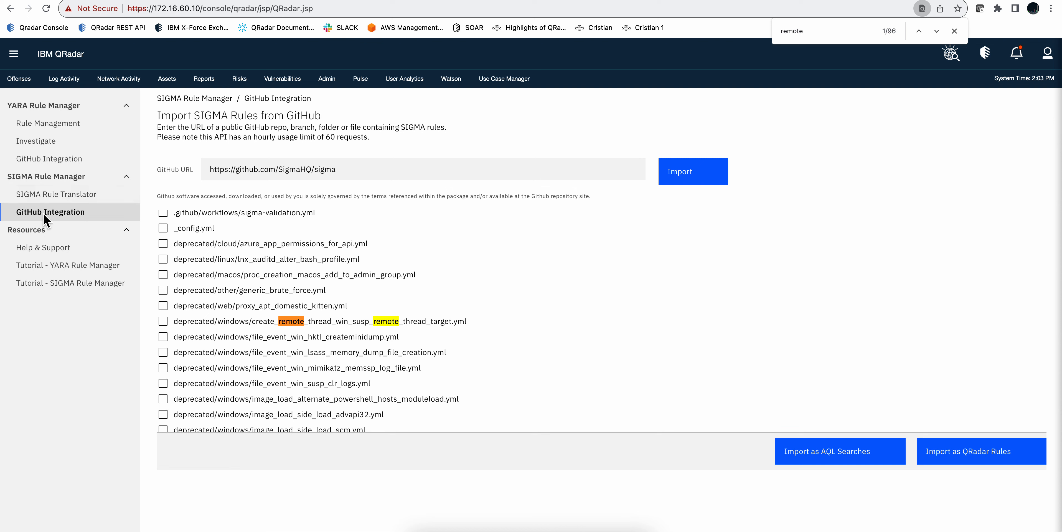
pyautogui.click(341, 169)
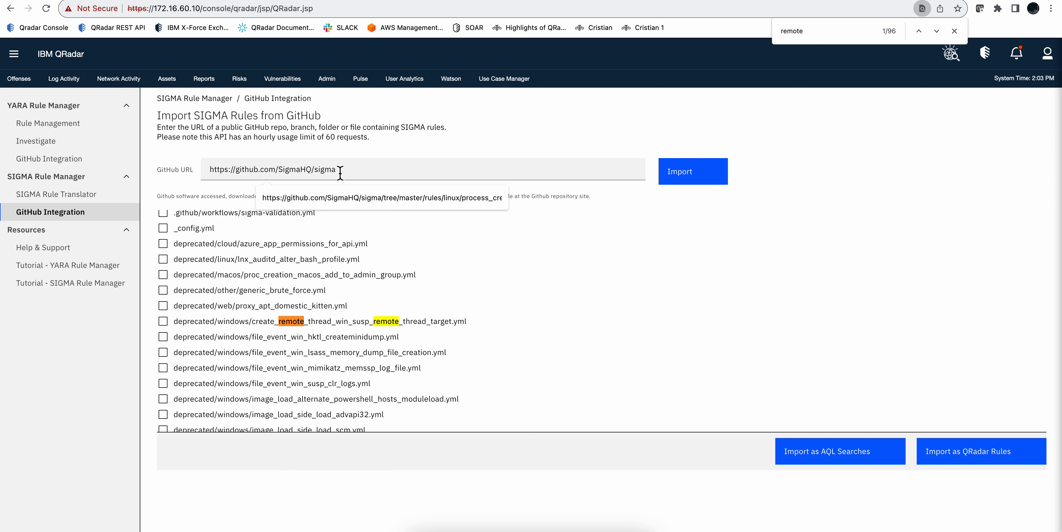
pyautogui.moveTo(339, 168); pyautogui.dragTo(209, 165)
pyautogui.write('https://github.com/SigmaHQ/sigma/tree/master')
pyautogui.click(673, 171)
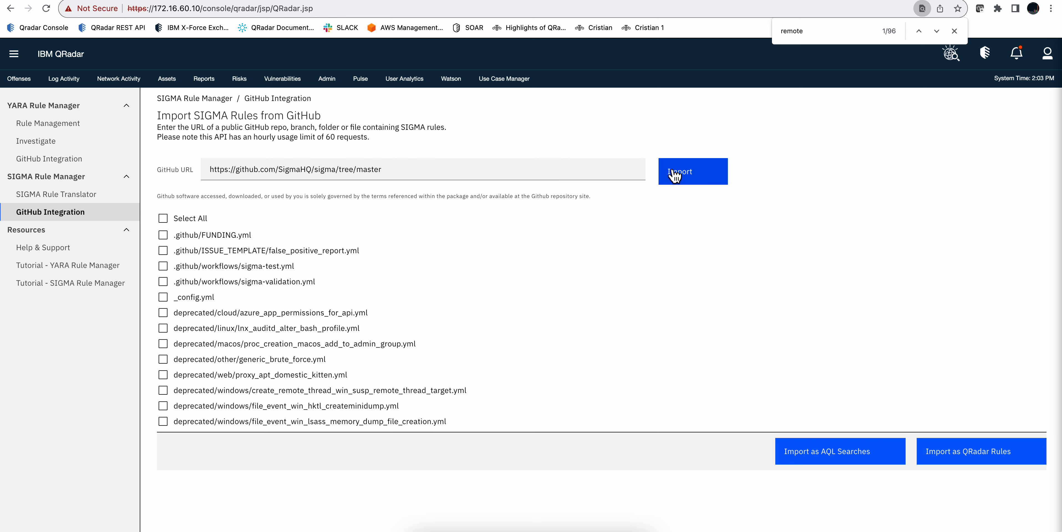
pyautogui.scroll(2, 383, 264)
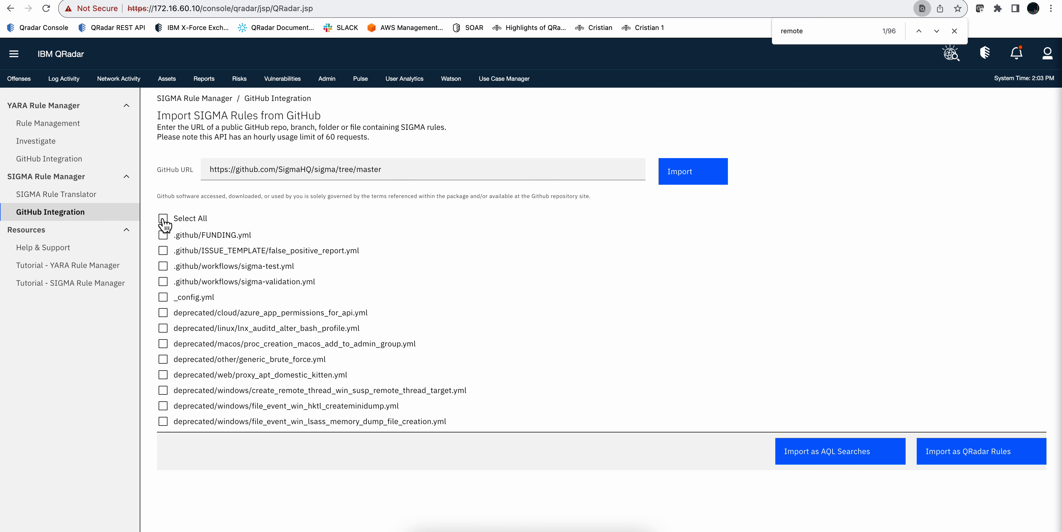
# Toggle the selection of all listed files, and individually select .github/workflows/sigma-test.yml and _config.yml
pyautogui.click(162, 220)
pyautogui.click(163, 219)
pyautogui.click(170, 267)
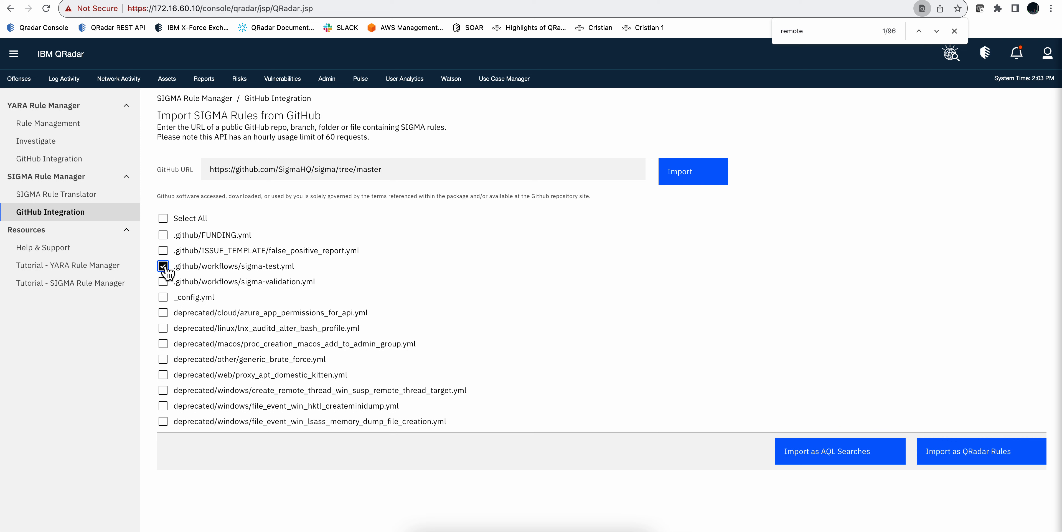
pyautogui.click(164, 297)
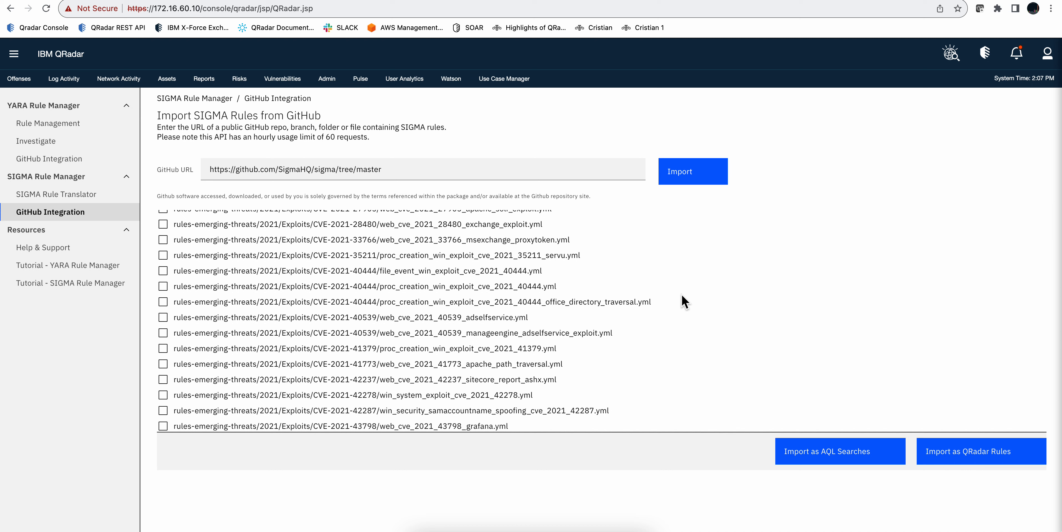
# Search the rule list for "log4j" and import web_cve_2021_44228_log4j.yml as an AQL search
pyautogui.press('super+f')
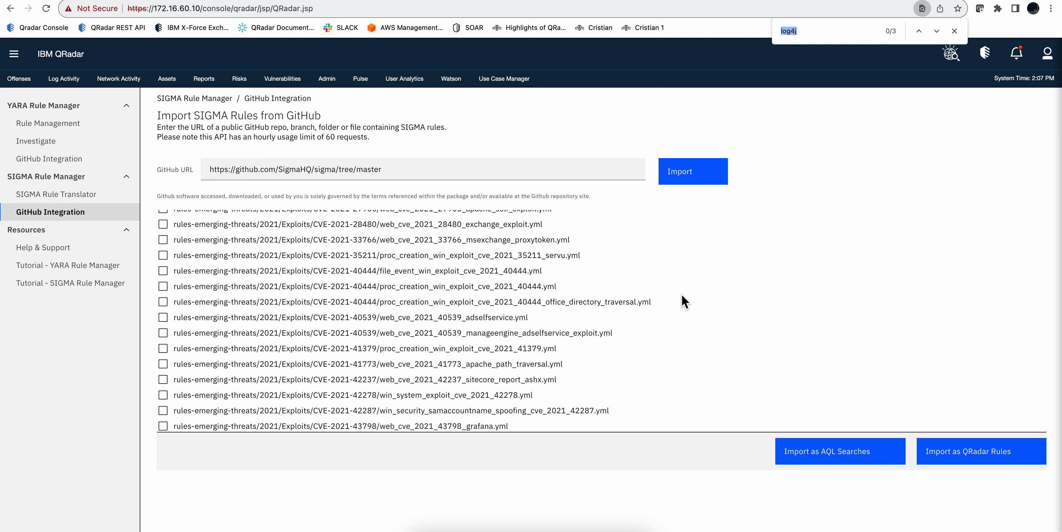
pyautogui.write('log4j')
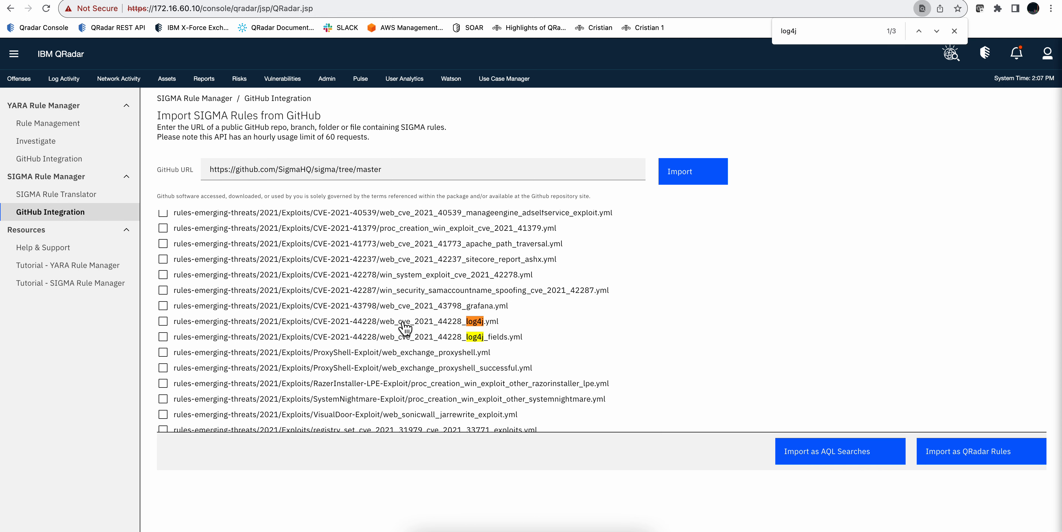
pyautogui.click(163, 321)
pyautogui.click(836, 457)
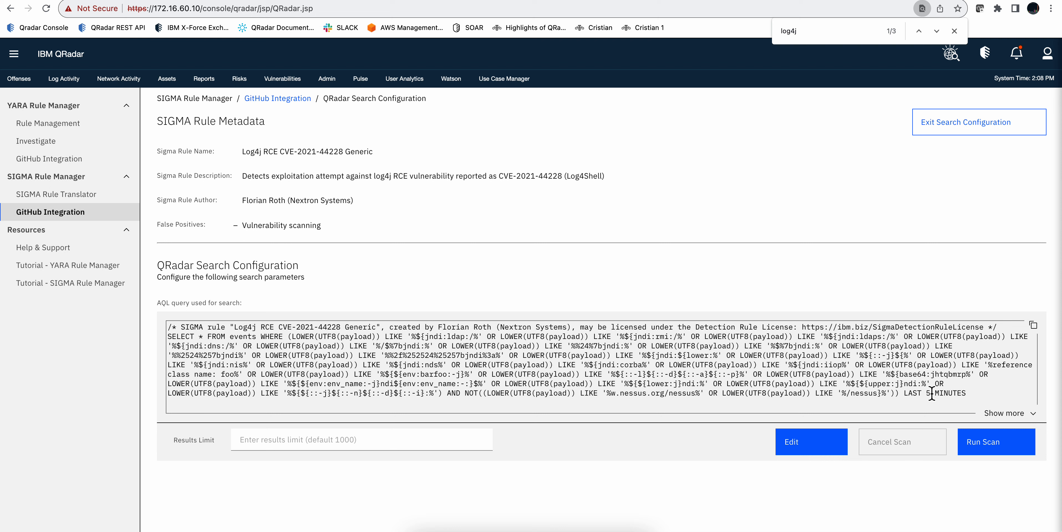
# Edit the AQL query to cover the last 45 minutes and run the scan
pyautogui.click(810, 447)
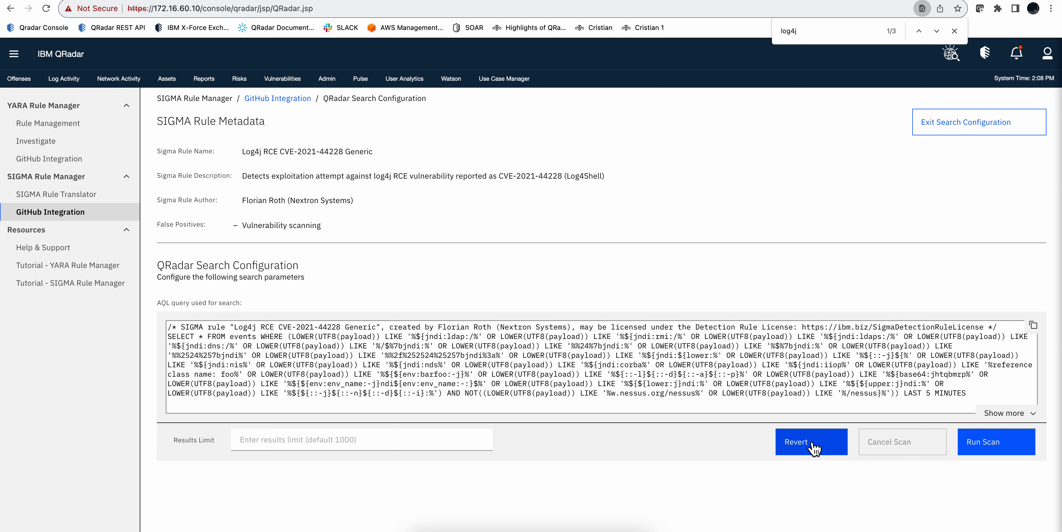
pyautogui.click(933, 392)
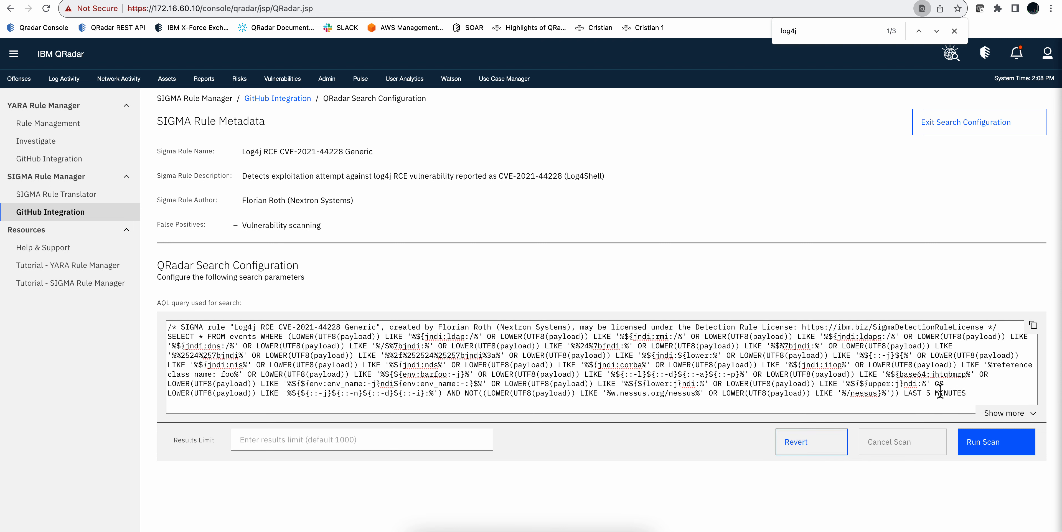
pyautogui.press('BackSpace')
pyautogui.press('BackSpace')
pyautogui.write('45')
pyautogui.click(988, 445)
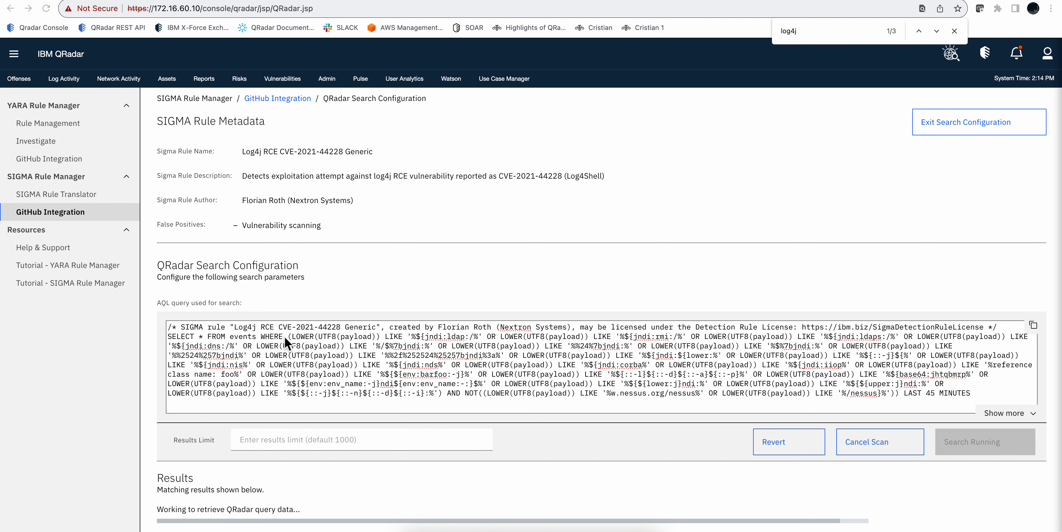
# Restrict the AQL query's WHERE clause with "logsourceid= 28412 AND", rerun the search and review the results
pyautogui.scroll(-5, 301, 321)
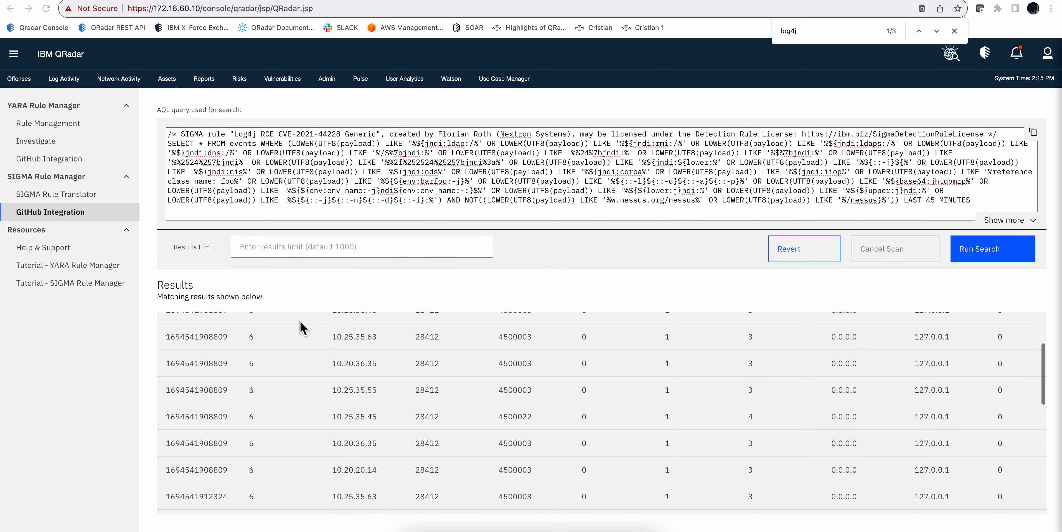
pyautogui.scroll(4, 301, 322)
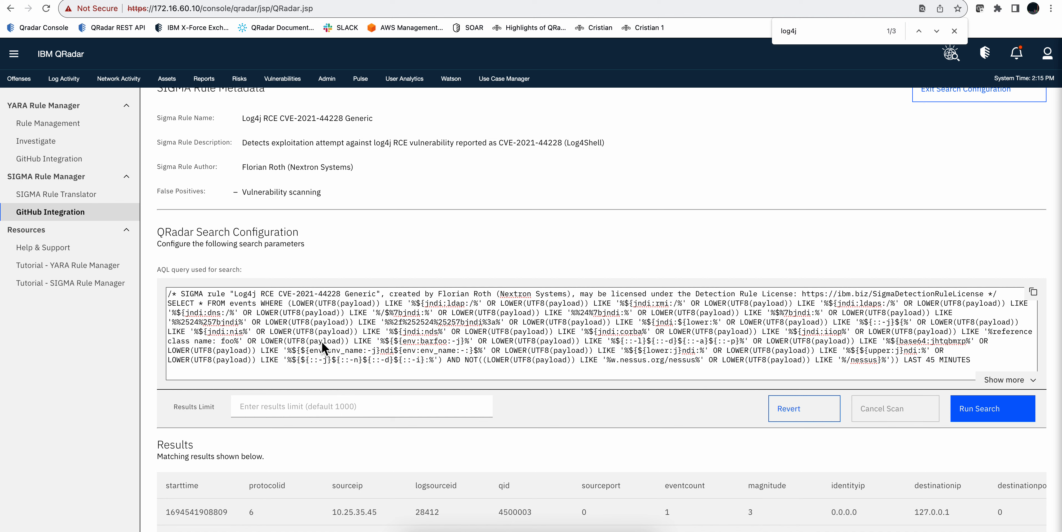
pyautogui.press('super+a')
pyautogui.doubleClick(322, 342)
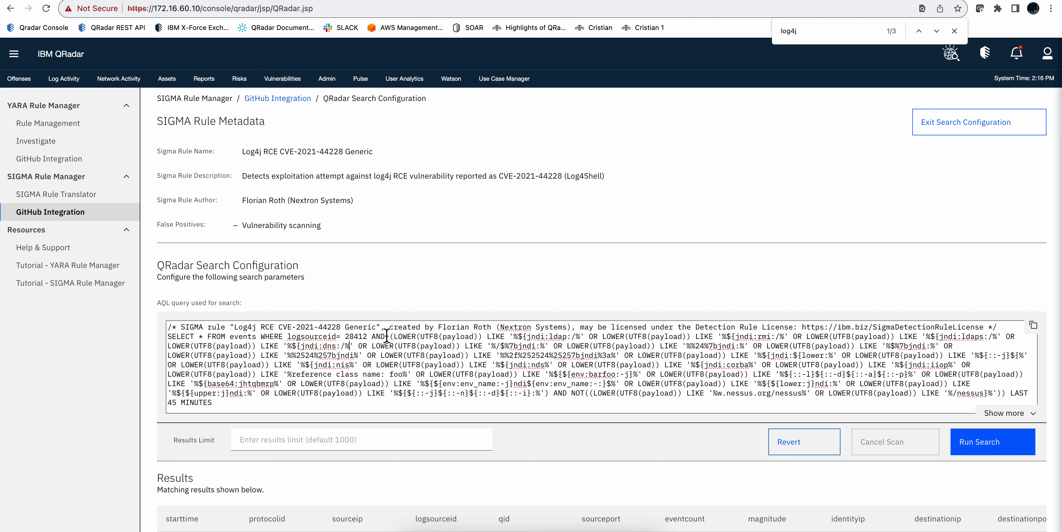
pyautogui.moveTo(384, 336); pyautogui.dragTo(288, 336)
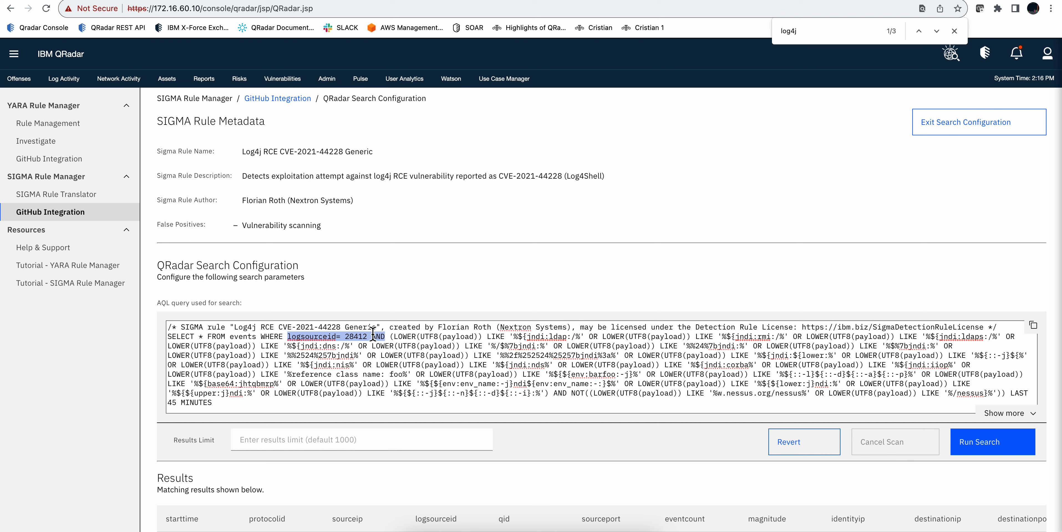
pyautogui.click(996, 445)
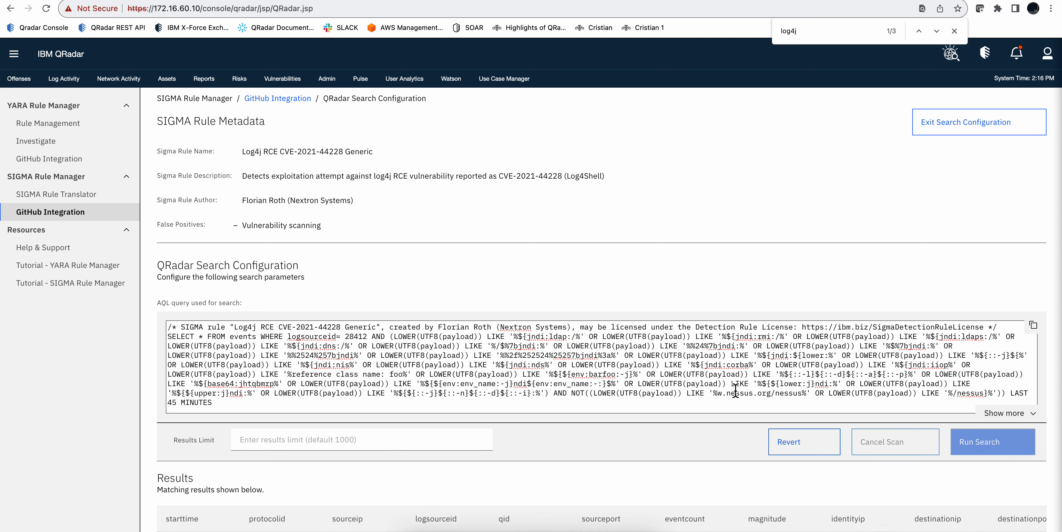
pyautogui.scroll(-2, 736, 390)
pyautogui.scroll(-4, 735, 390)
pyautogui.scroll(5, 736, 390)
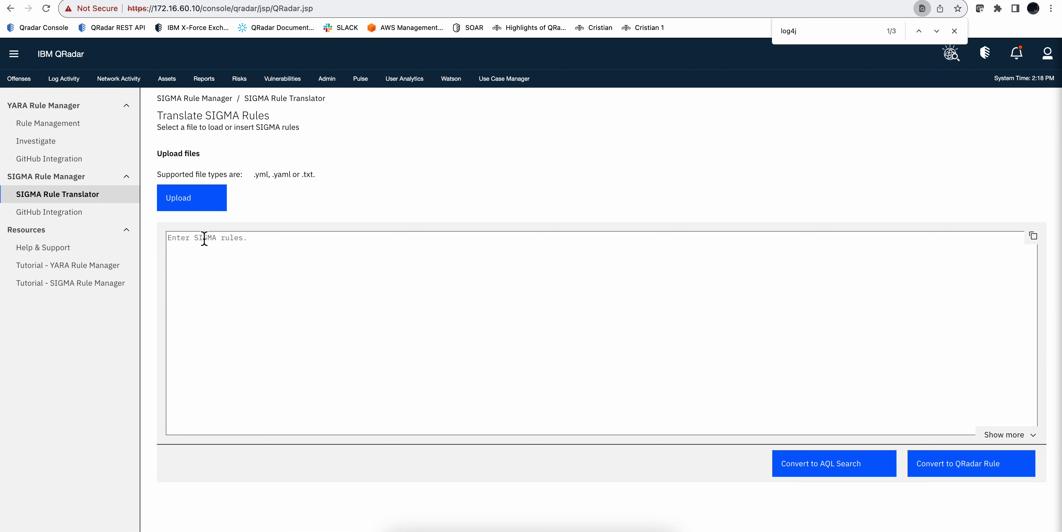
# Upload the rule file nigel.yaml from the EXTERNAL drive into the SIGMA Rule Translator
pyautogui.click(191, 201)
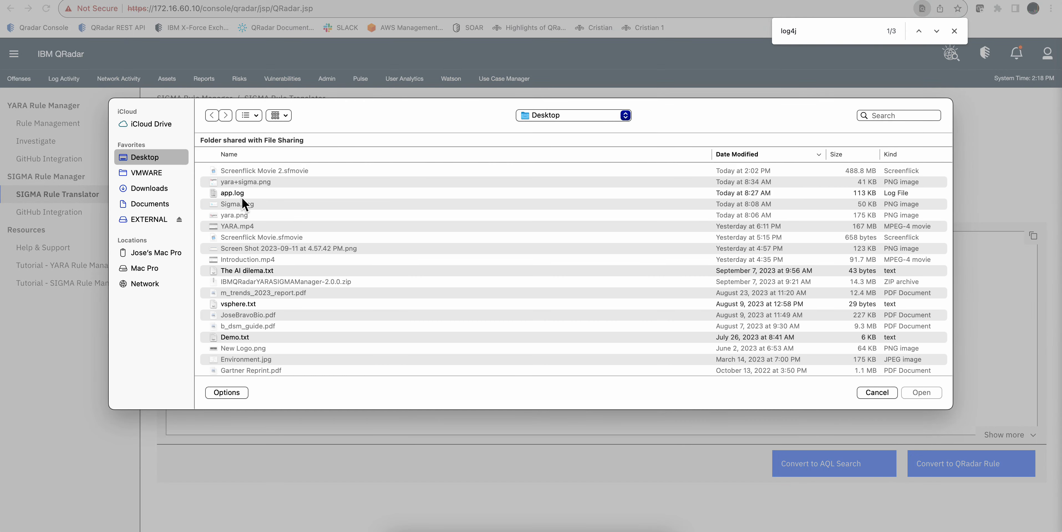
pyautogui.click(149, 220)
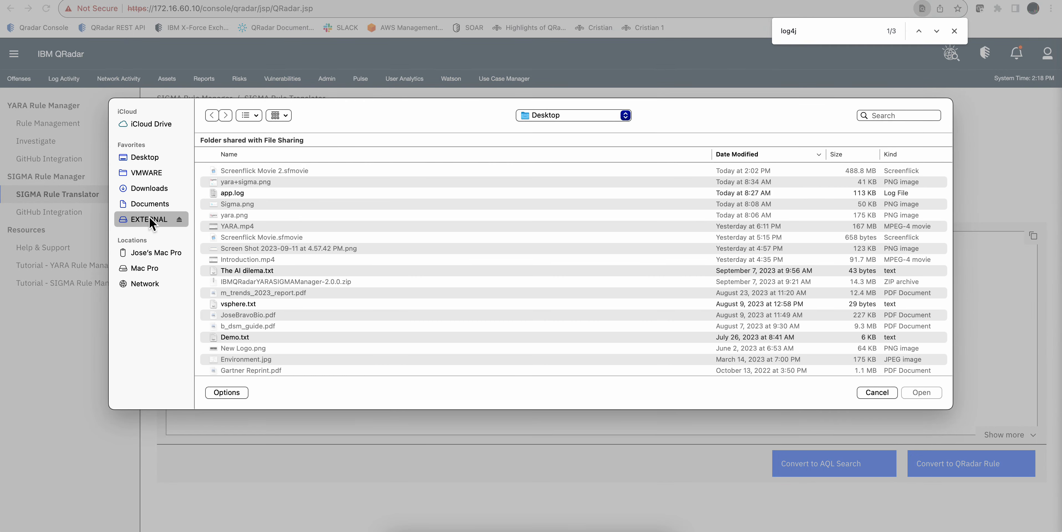
pyautogui.doubleClick(227, 157)
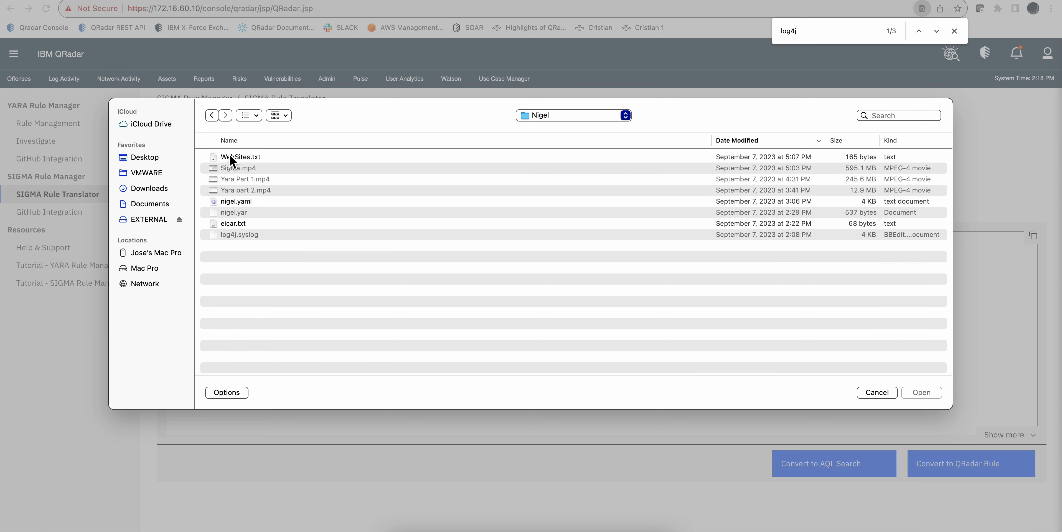
pyautogui.doubleClick(243, 202)
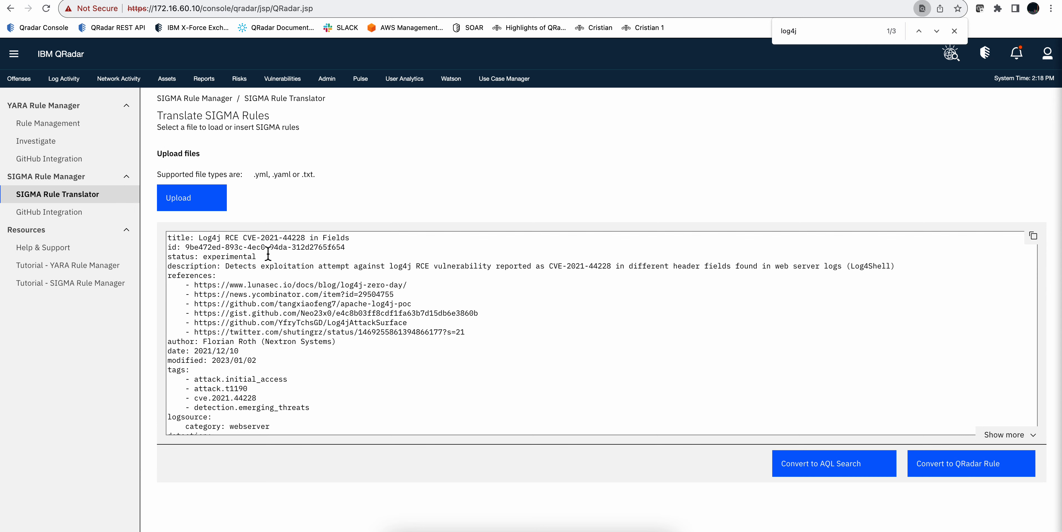
# Convert the uploaded SIGMA rule to a QRadar rule and try to save it as "Log4j RCE CVE-2021-44228 in Fields"
pyautogui.scroll(-3, 268, 253)
pyautogui.scroll(-15, 268, 254)
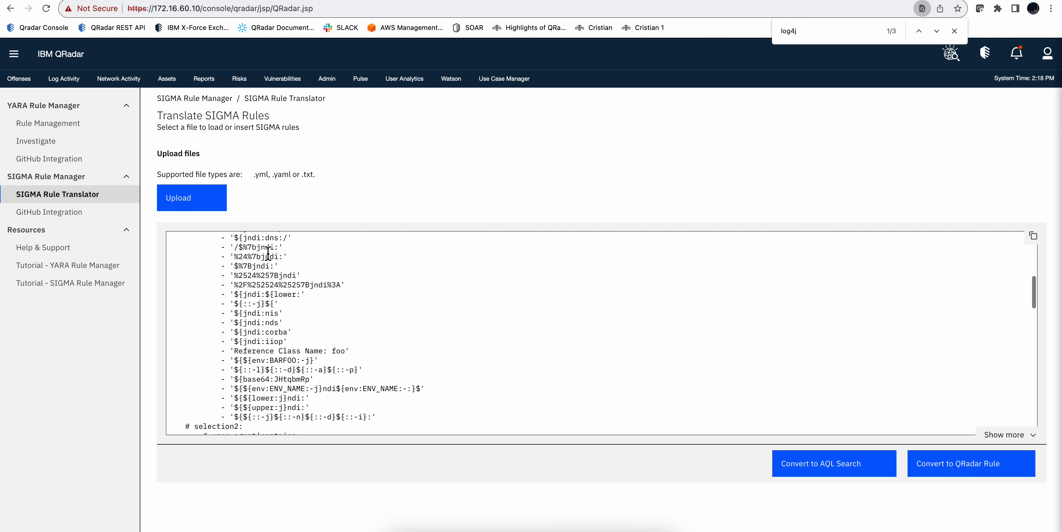
pyautogui.scroll(-10, 268, 253)
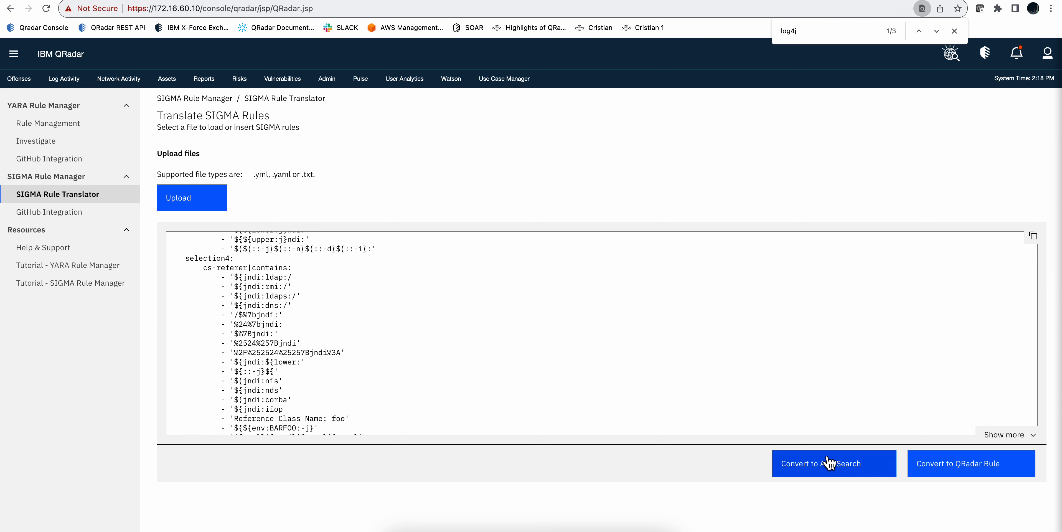
pyautogui.click(976, 470)
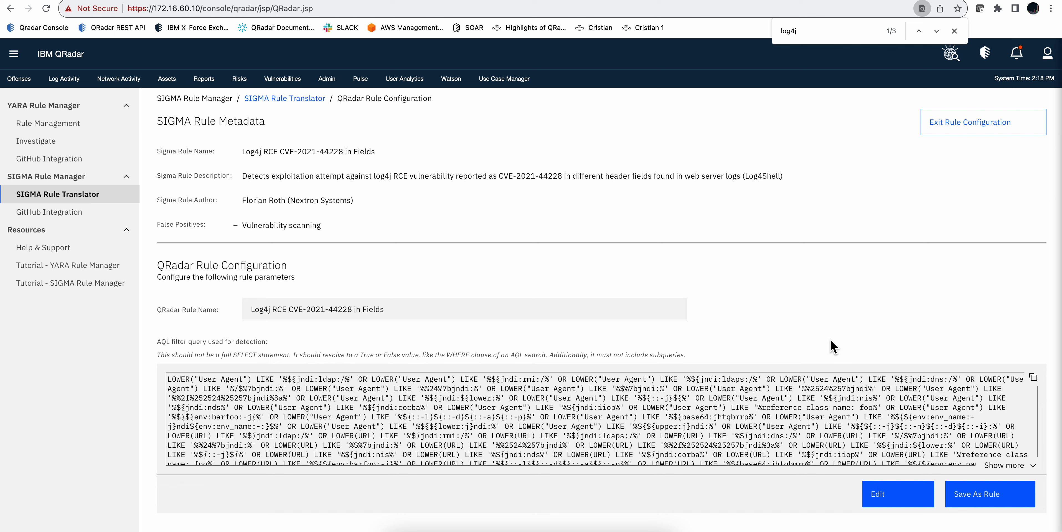
pyautogui.scroll(-2, 821, 388)
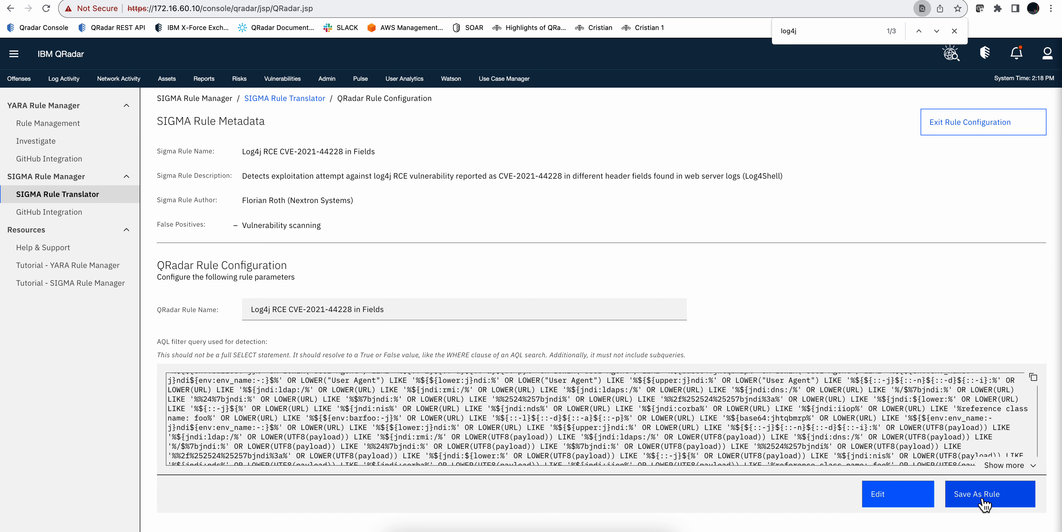
pyautogui.click(983, 498)
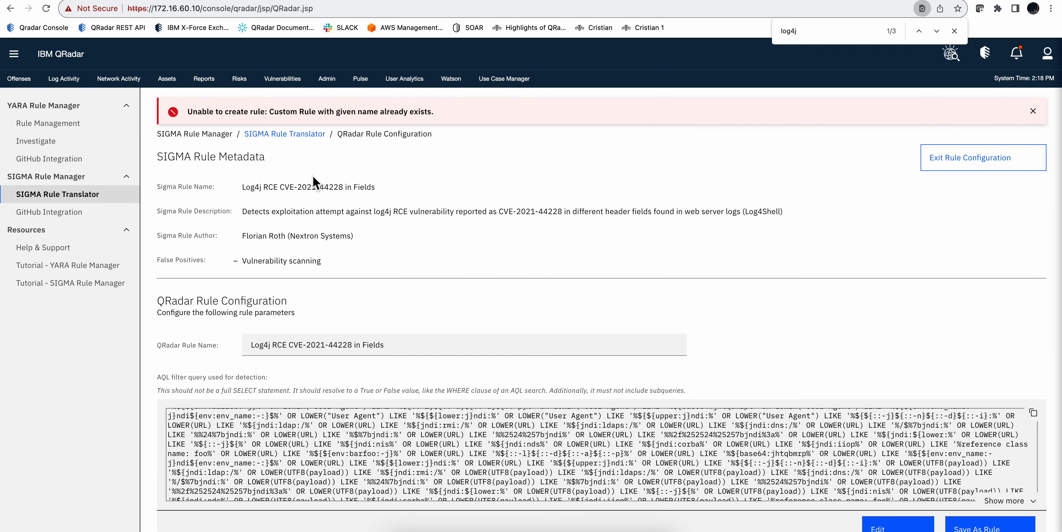
pyautogui.moveTo(330, 112); pyautogui.dragTo(453, 116)
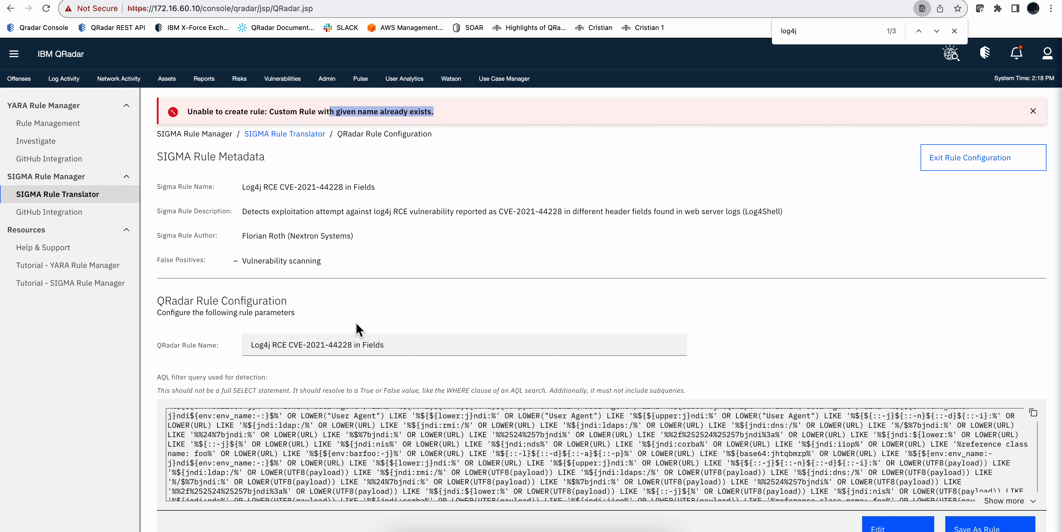
pyautogui.click(328, 346)
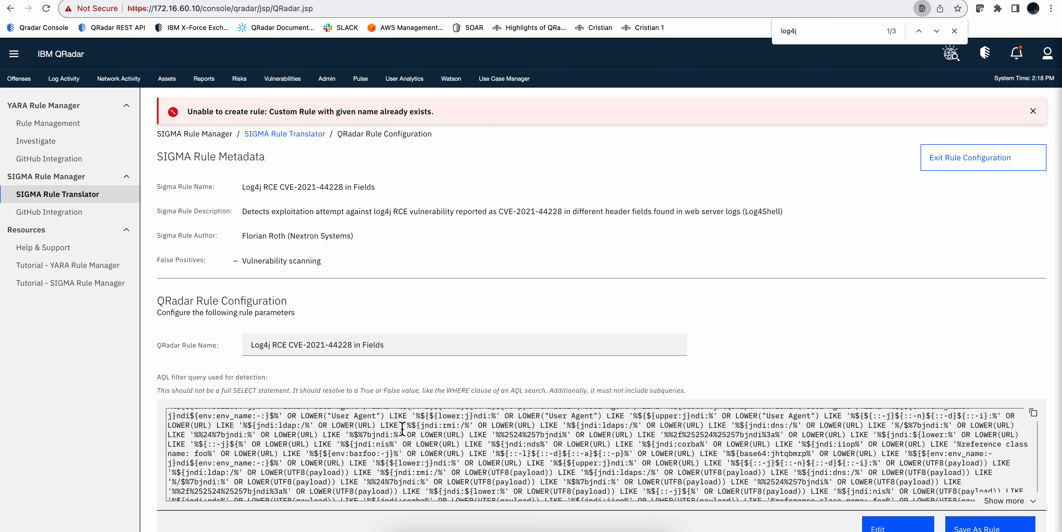
pyautogui.scroll(2, 403, 441)
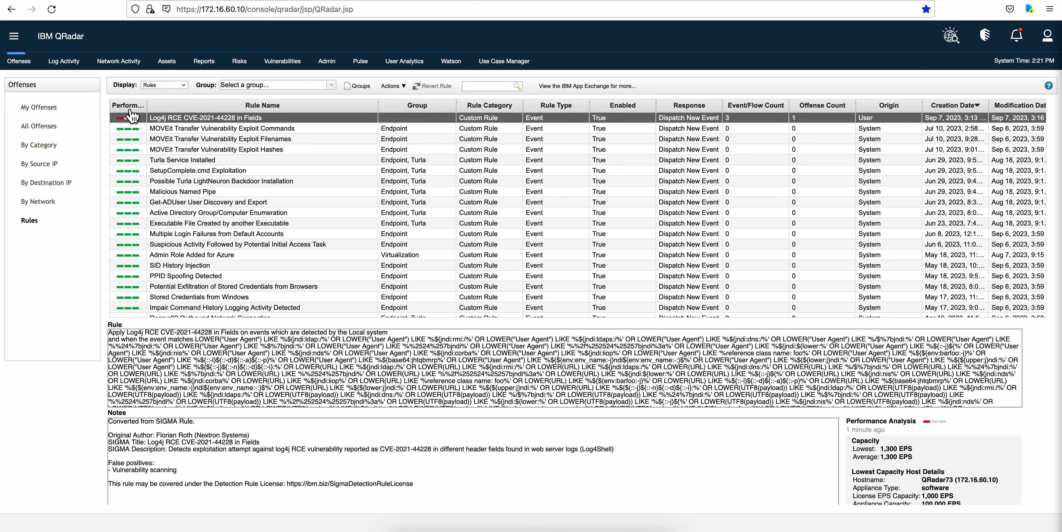
# Open the rule "Log4j RCE CVE-2021-44228 in Fields" from the Offenses rules list and examine its test conditions
pyautogui.moveTo(145, 102)
pyautogui.mouseDown()
pyautogui.moveTo(170, 103)
pyautogui.moveTo(153, 102)
pyautogui.mouseUp()
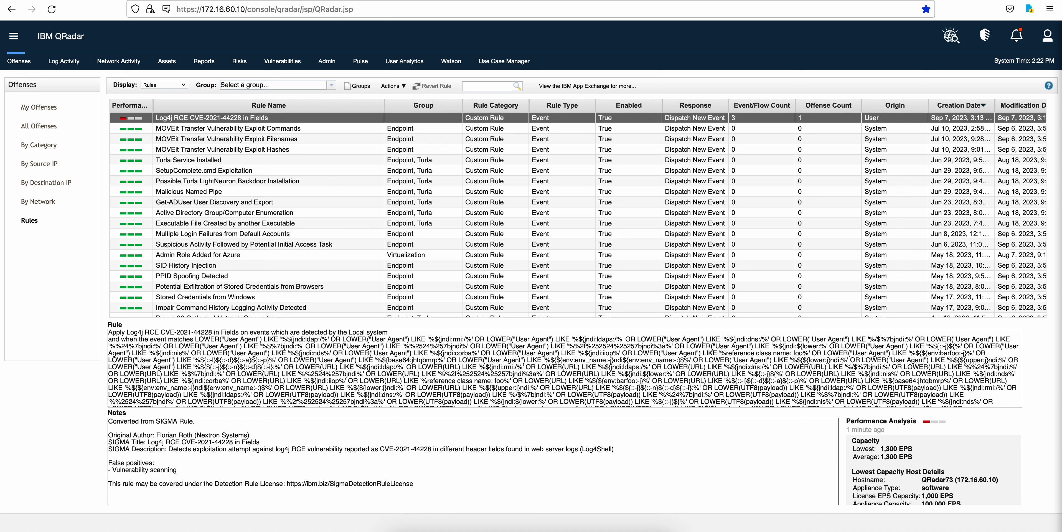
pyautogui.doubleClick(270, 117)
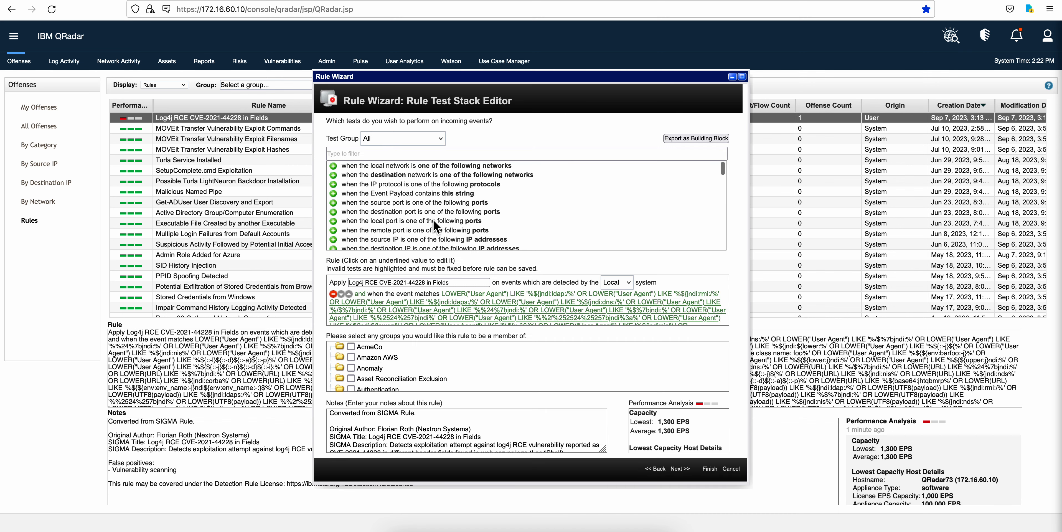
pyautogui.scroll(-3, 511, 296)
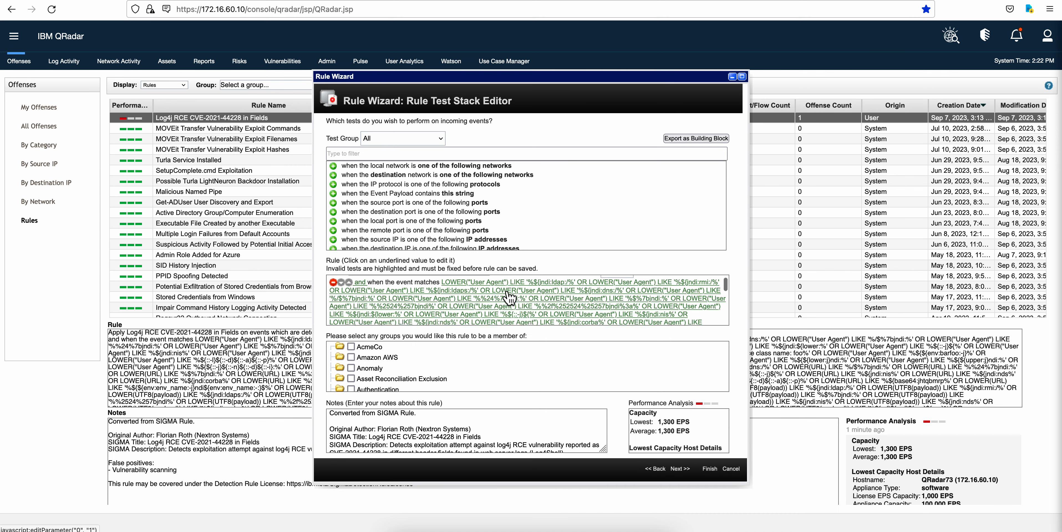
pyautogui.scroll(-5, 510, 296)
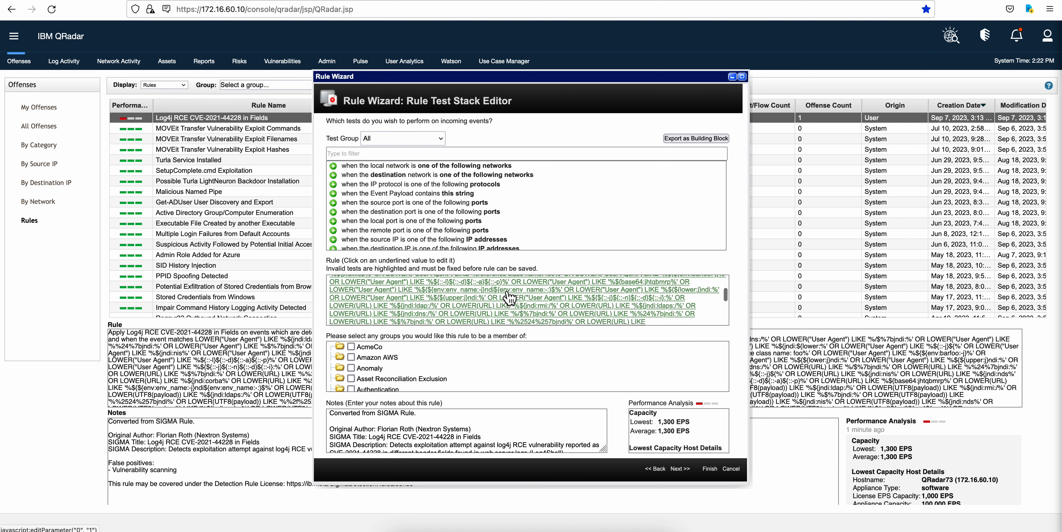
pyautogui.scroll(3, 510, 297)
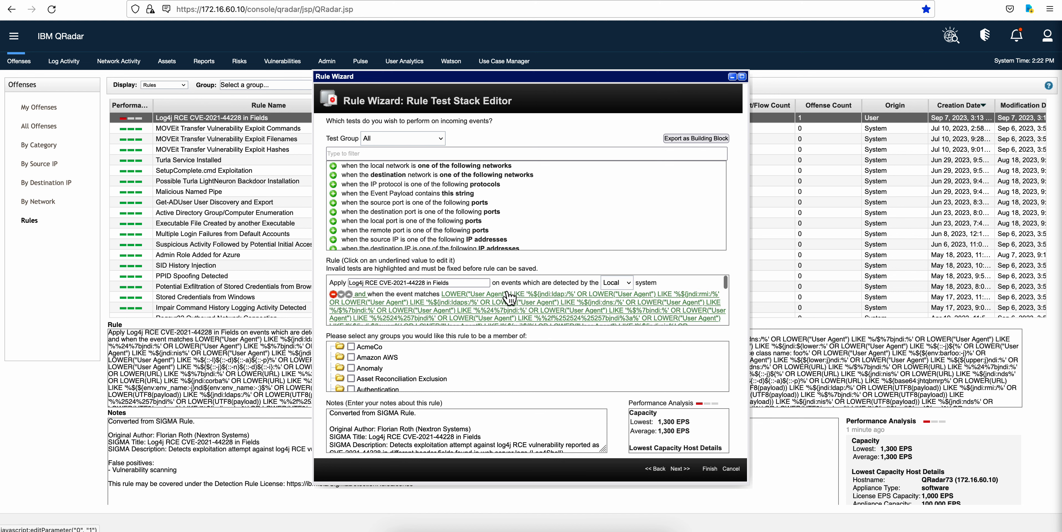
pyautogui.scroll(-2, 510, 296)
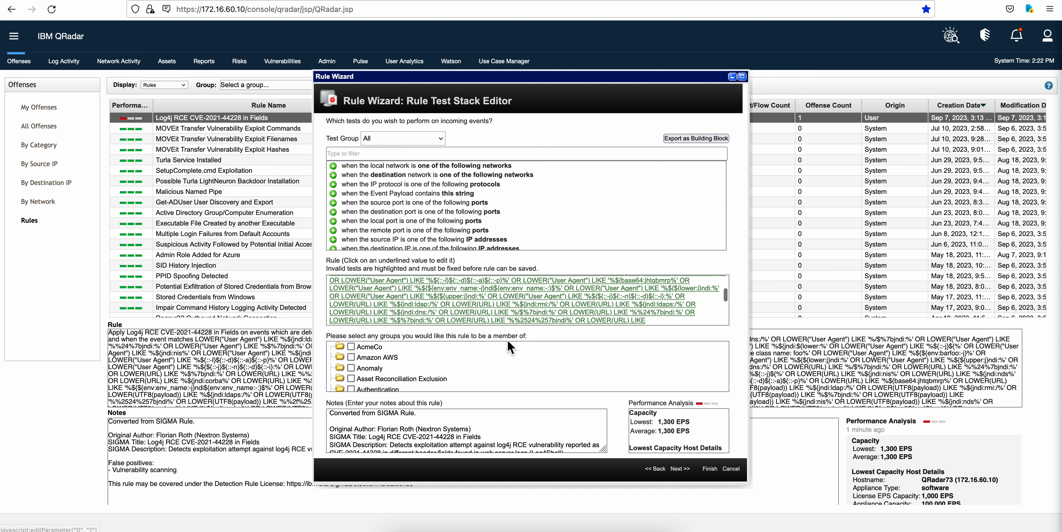
# Read through the notes of the Log4j rule in the Rule Wizard
pyautogui.scroll(-2, 466, 431)
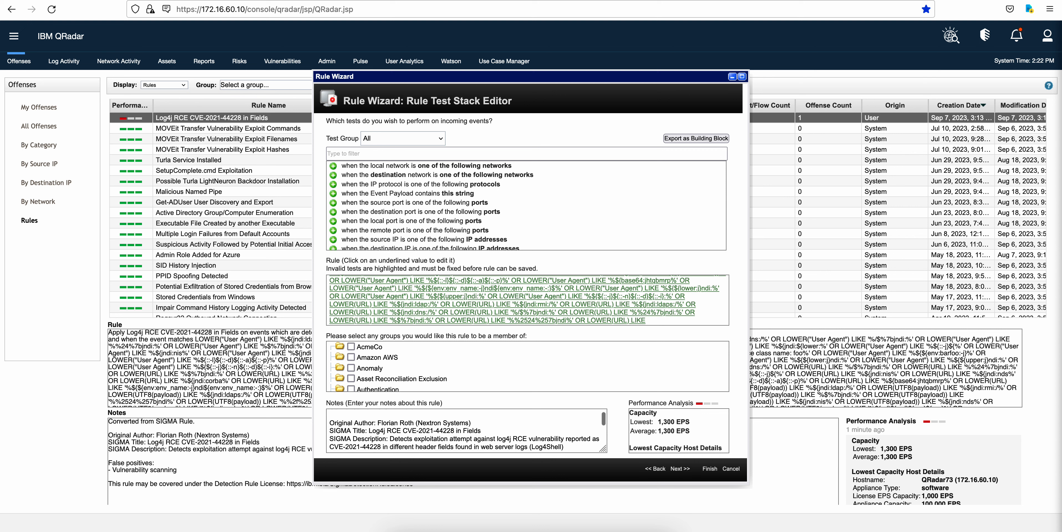
pyautogui.scroll(-3, 466, 431)
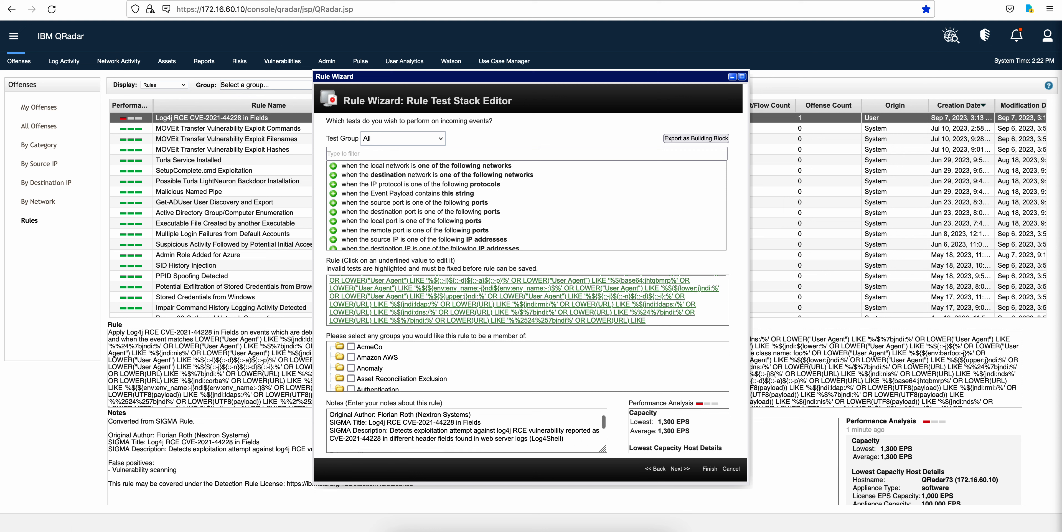
pyautogui.scroll(-3, 466, 431)
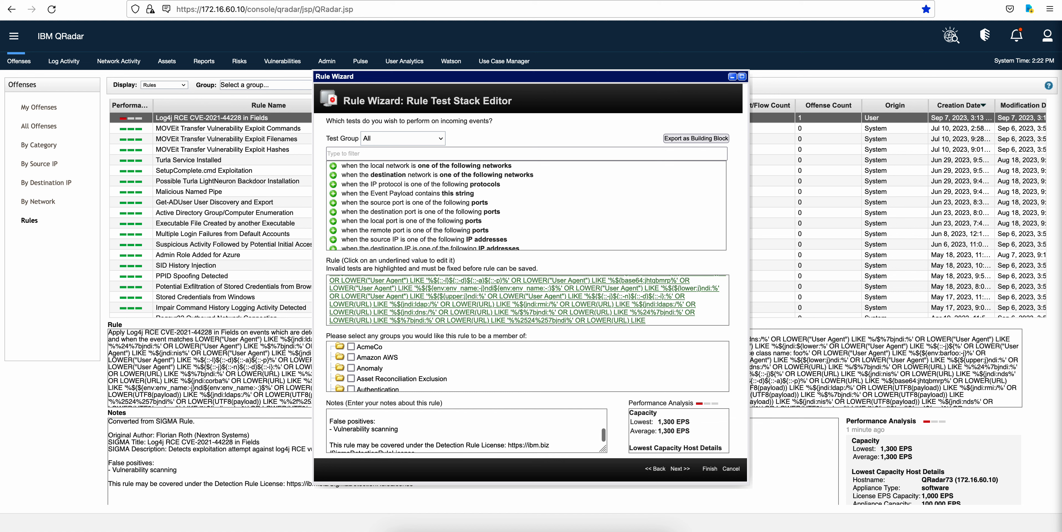
pyautogui.scroll(3, 466, 431)
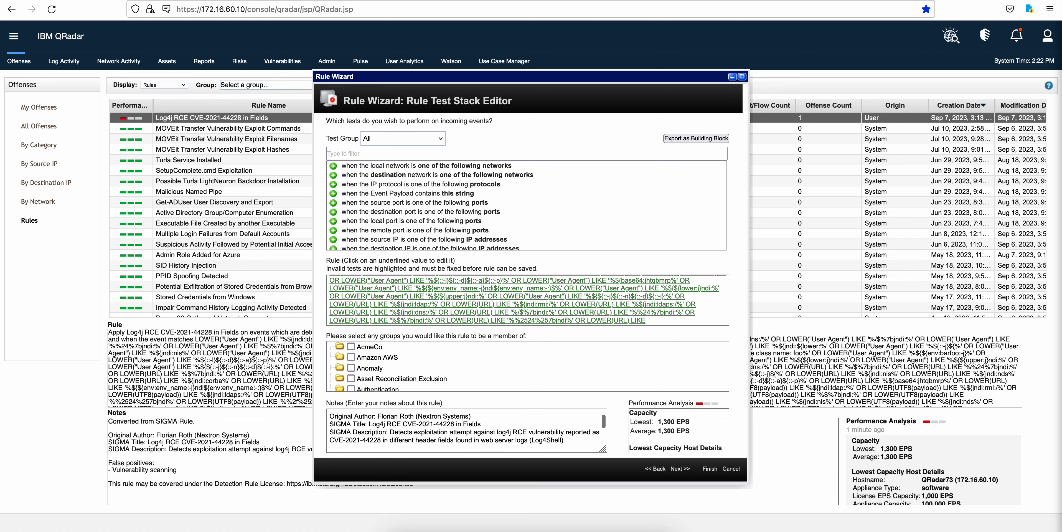
# Advance the Rule Wizard to the Rule Response page and review the Log4j rule's actions and responses
pyautogui.click(685, 469)
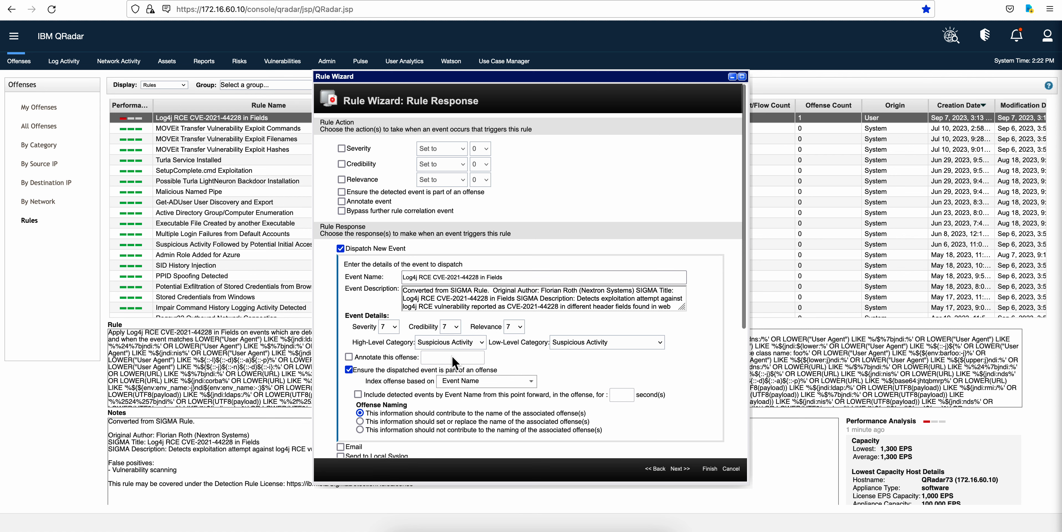
pyautogui.scroll(-5, 452, 355)
pyautogui.scroll(2, 453, 362)
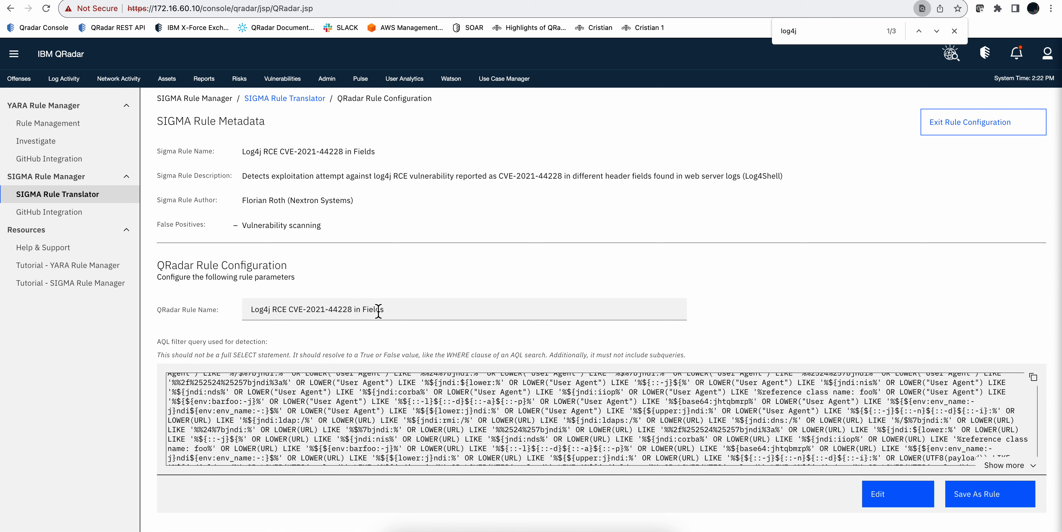
# Edit the translated rule's configuration, append "TEST" to the QRadar rule name and save it as a rule
pyautogui.click(894, 501)
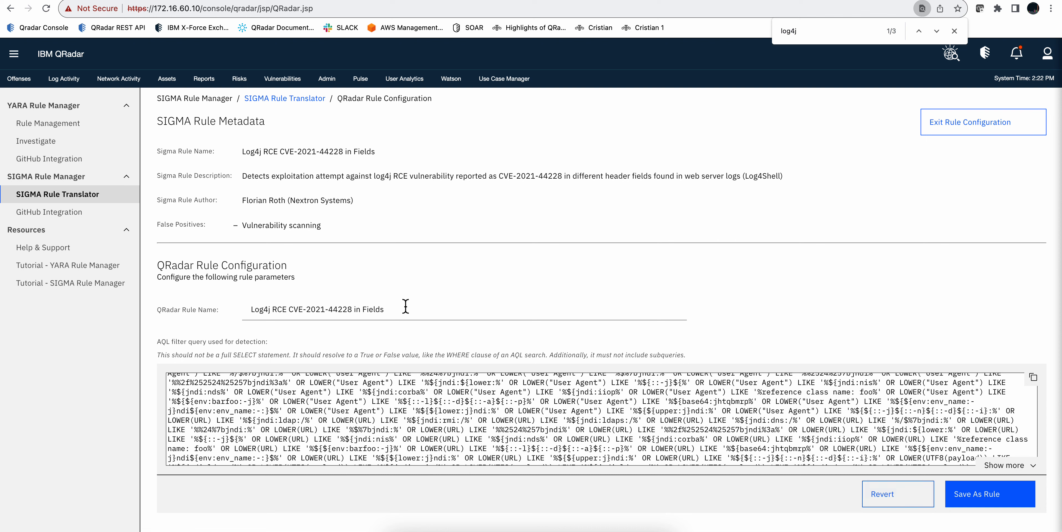
pyautogui.click(391, 307)
pyautogui.write('TEST')
pyautogui.click(981, 500)
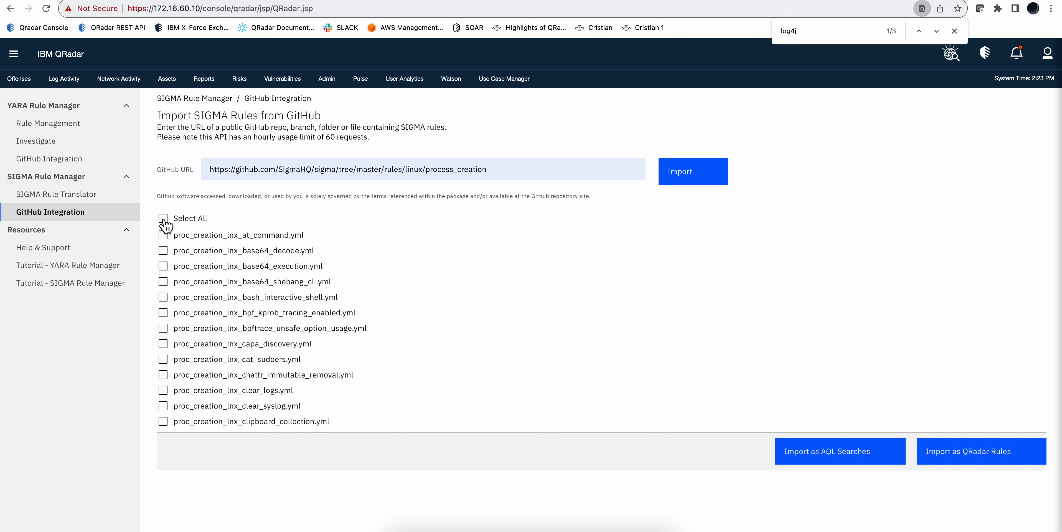
# Select the GitHub rules from proc_creation_lnx_at_command.yml through proc_creation_lnx_bash_interactive_shell.yml, view the QRadar rule import options and cancel the import
pyautogui.click(162, 235)
pyautogui.click(163, 250)
pyautogui.click(164, 267)
pyautogui.click(164, 282)
pyautogui.click(164, 297)
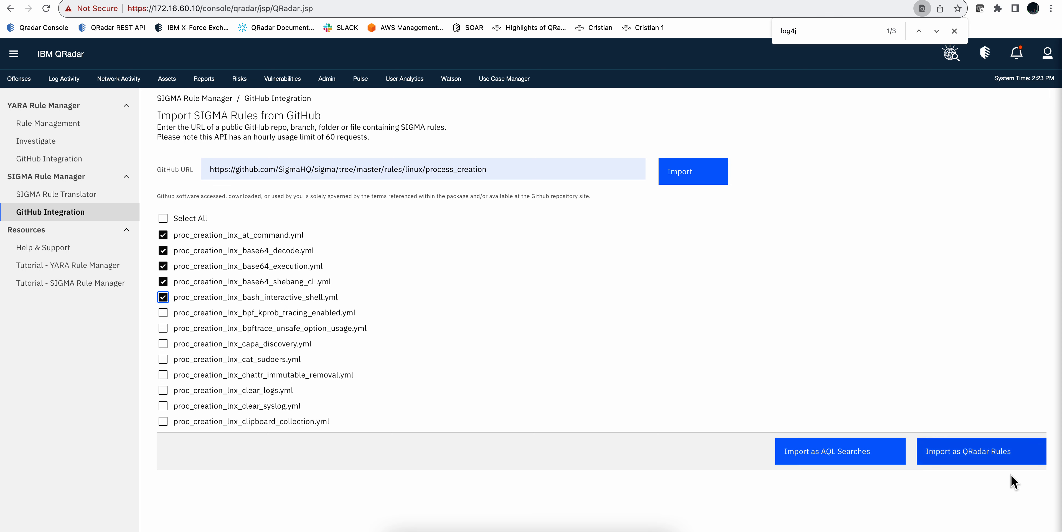
pyautogui.click(995, 460)
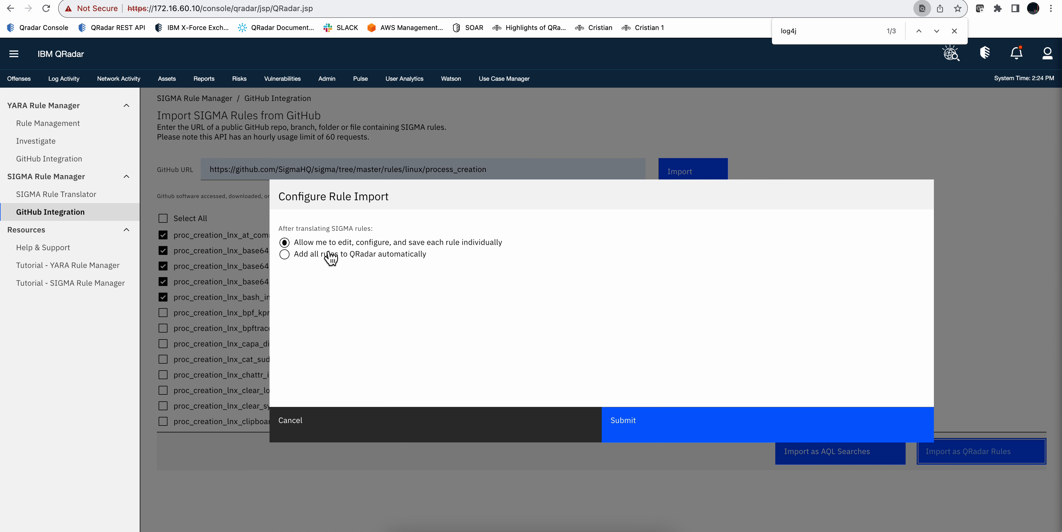
pyautogui.click(300, 432)
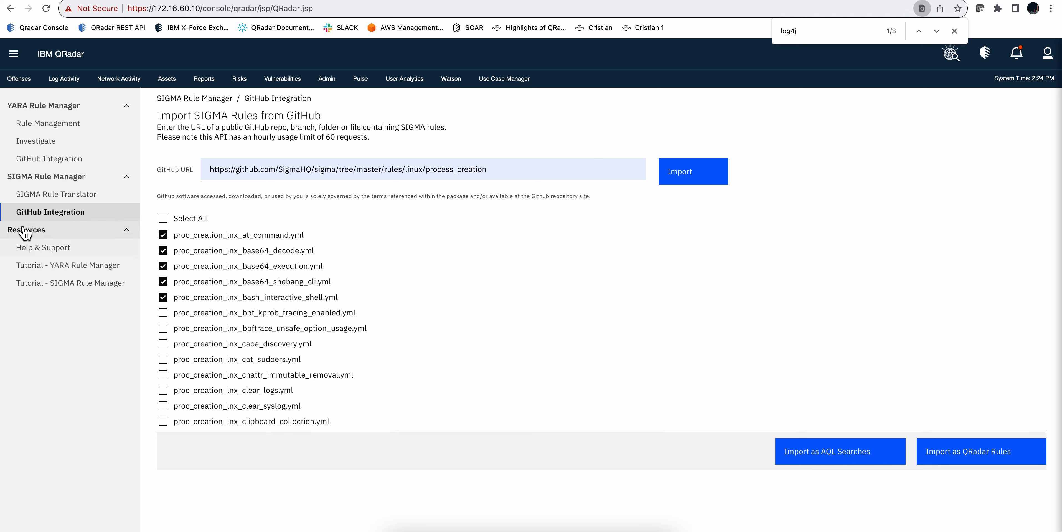
# Open the YARA Rule Manager tutorial and look through its Add YARA namespace instructions and video
pyautogui.click(36, 268)
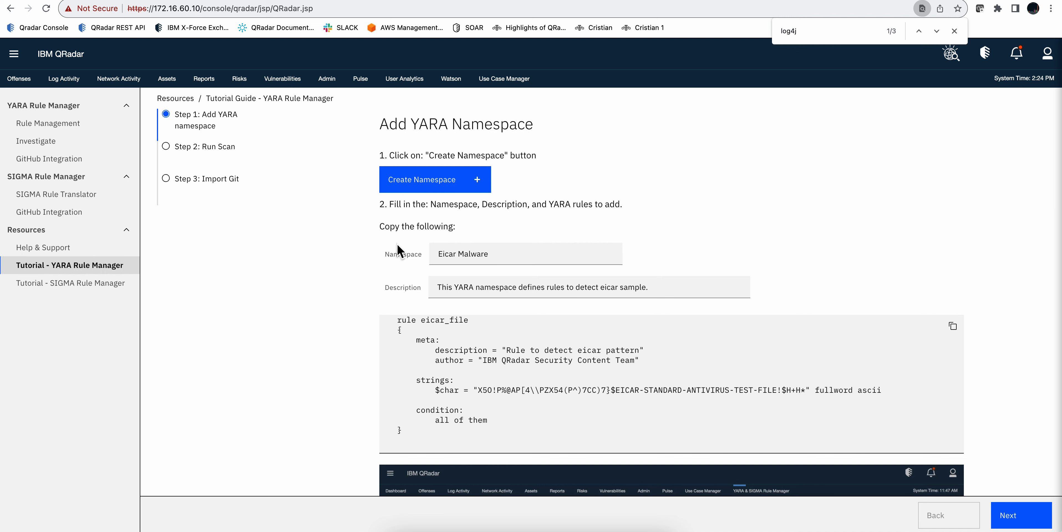
pyautogui.scroll(-6, 431, 268)
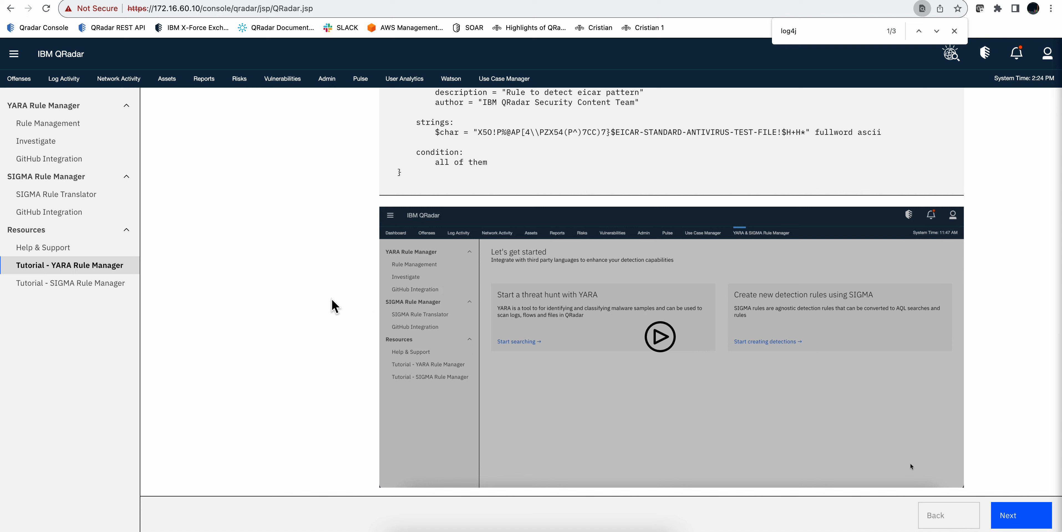
pyautogui.scroll(3, 287, 312)
pyautogui.scroll(4, 287, 312)
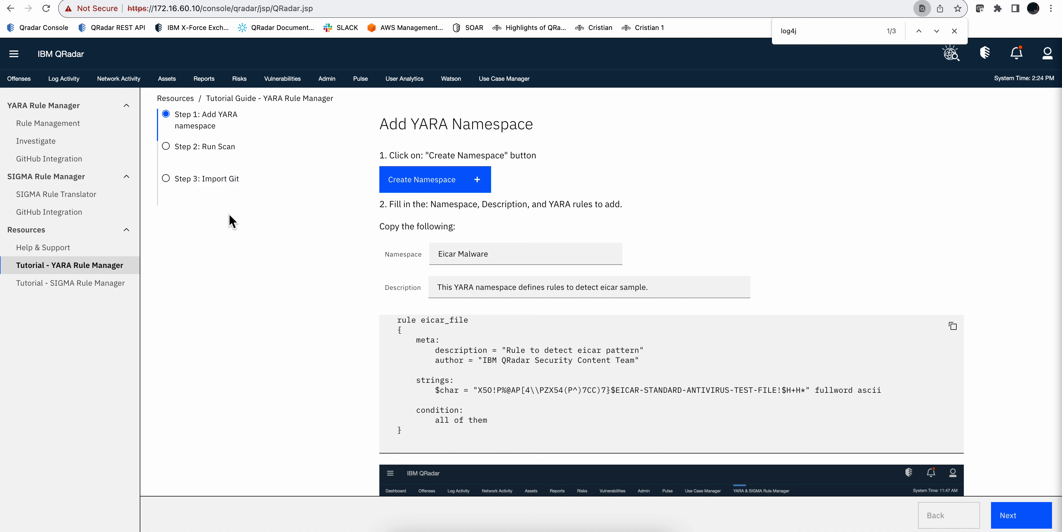
# Look through the SIGMA Rule Manager tutorial's Translate SIGMA rule page and open the Help & Support resources
pyautogui.click(99, 285)
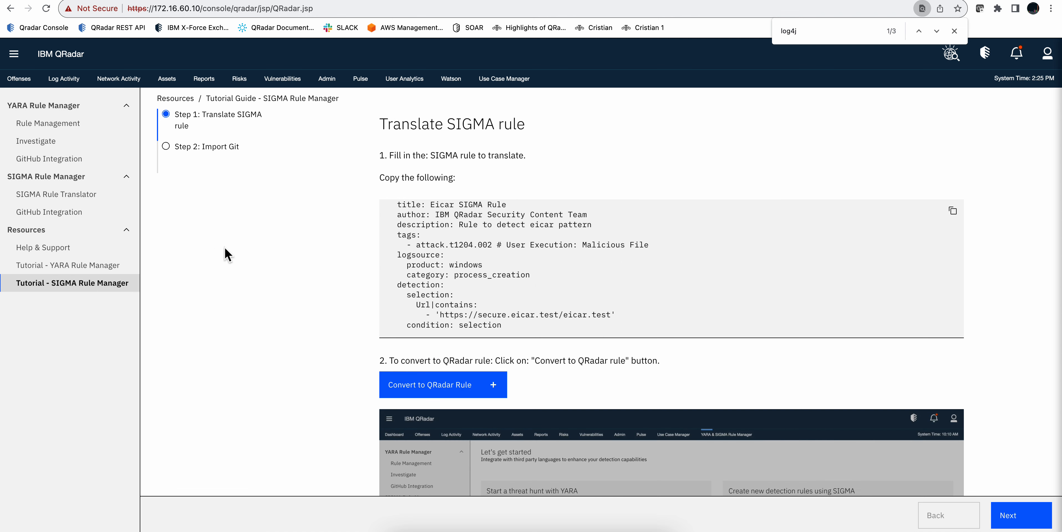
pyautogui.scroll(-5, 233, 247)
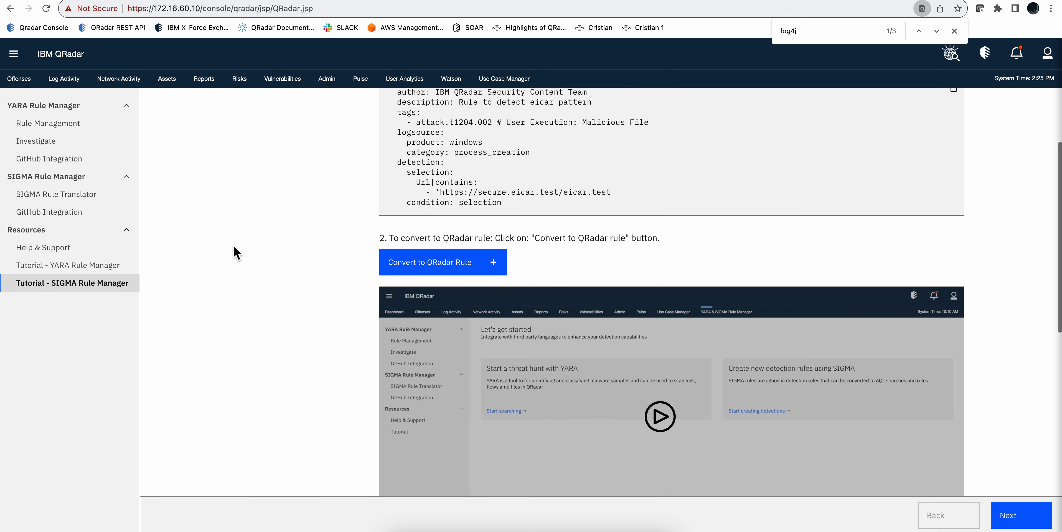
pyautogui.scroll(4, 234, 246)
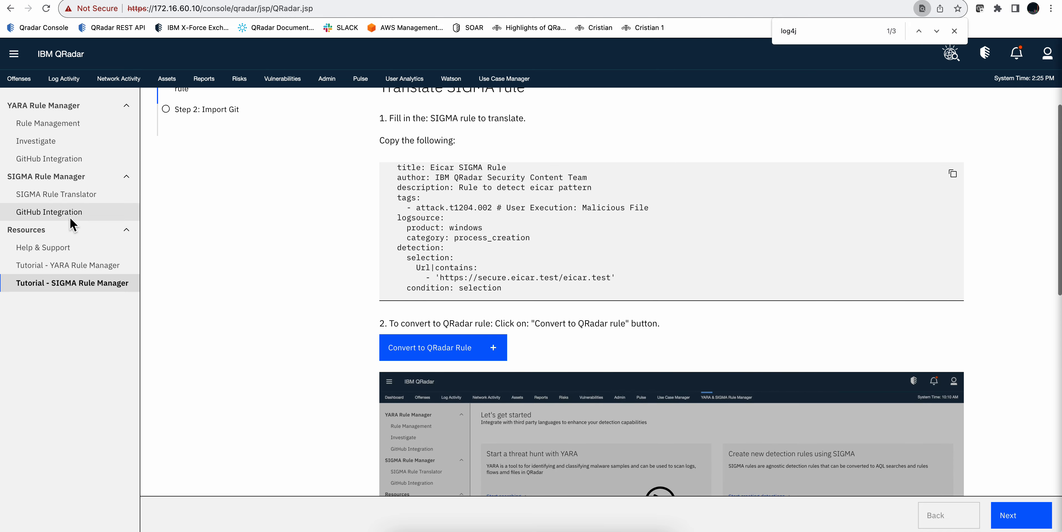
pyautogui.click(48, 249)
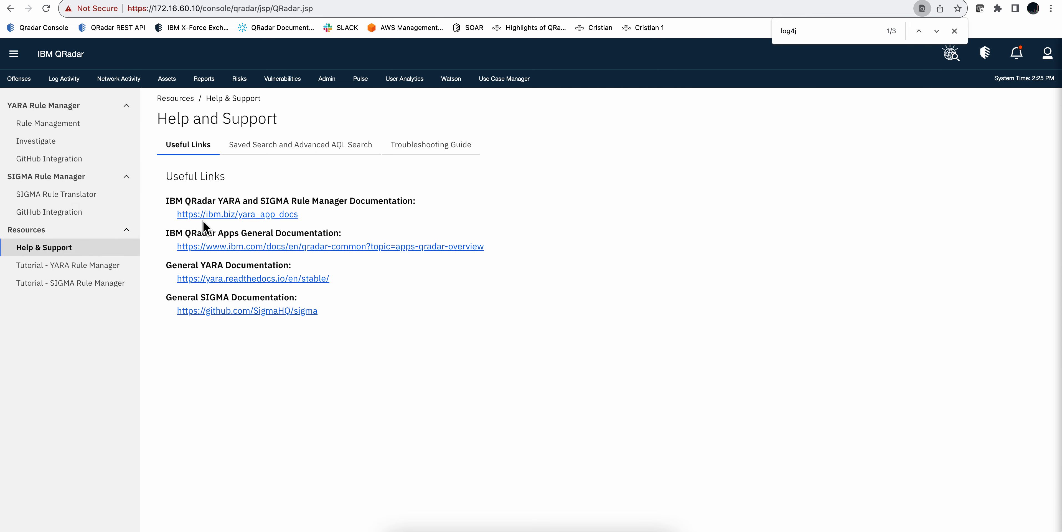